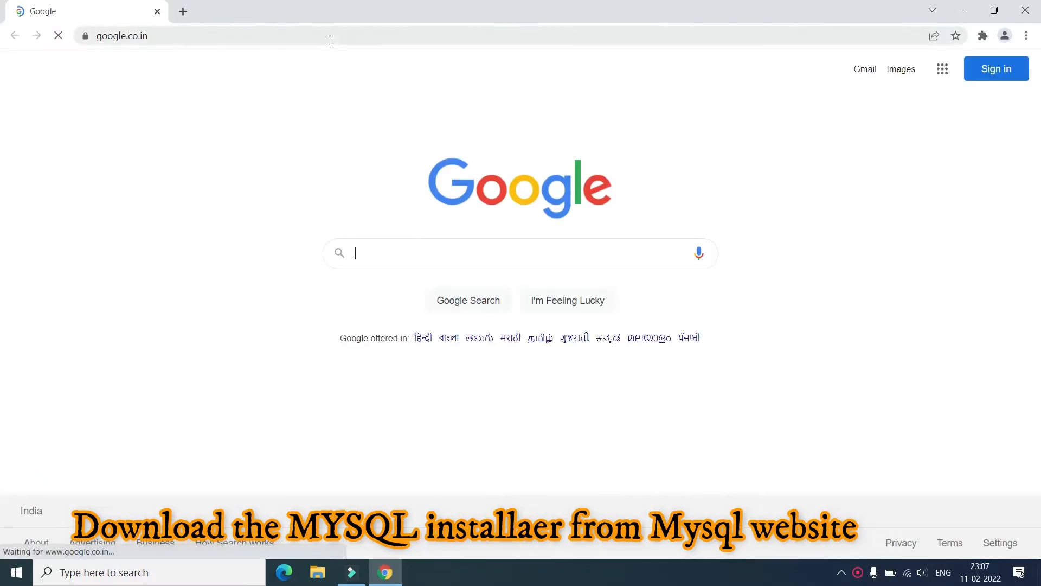
Search Google for "mysql download" and open the MySQL Downloads page on mysql.com.
left_click(420, 250)
type("mysql")
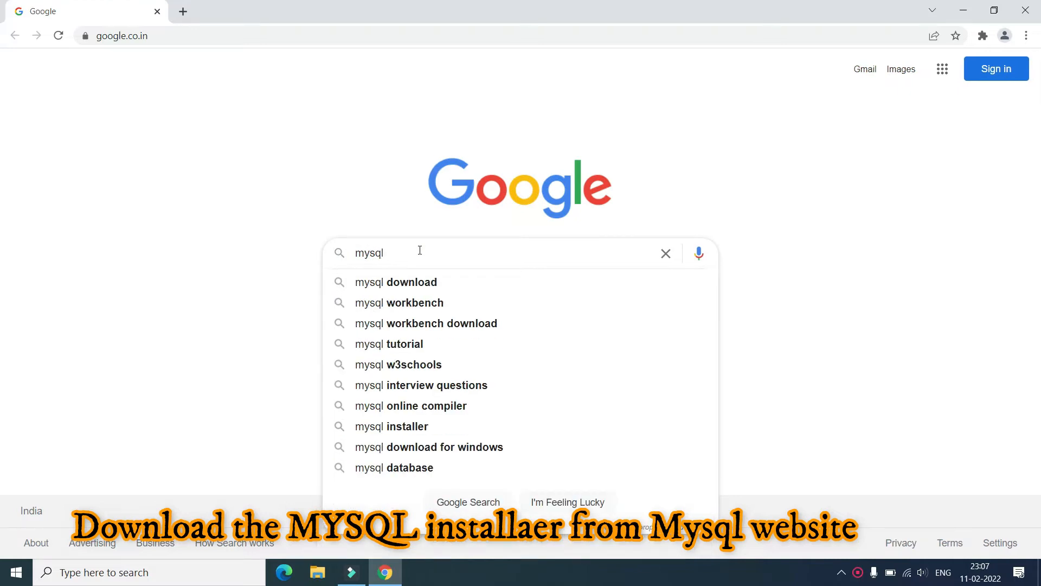
key("Down")
key("Return")
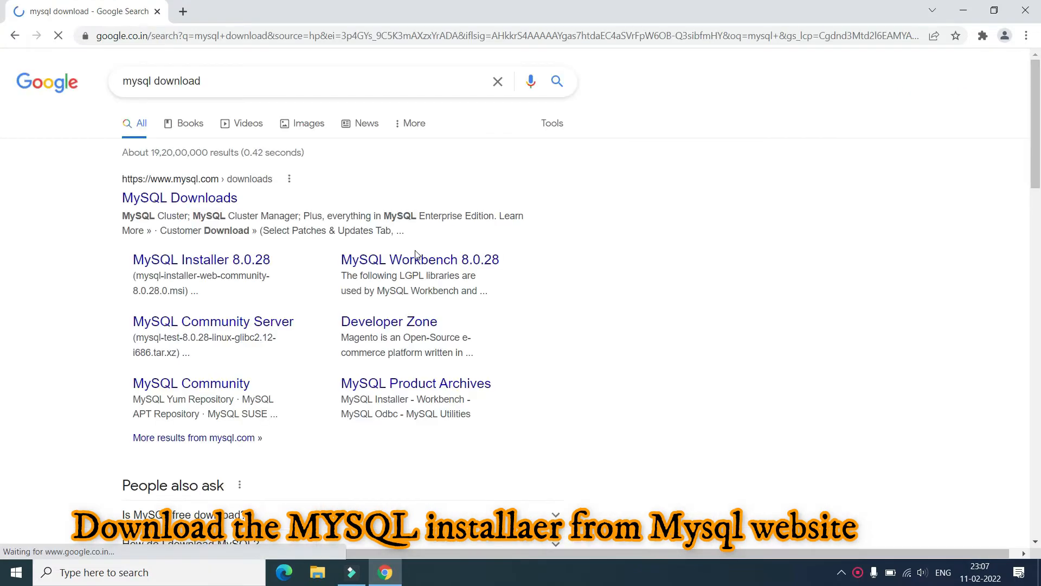
left_click(158, 202)
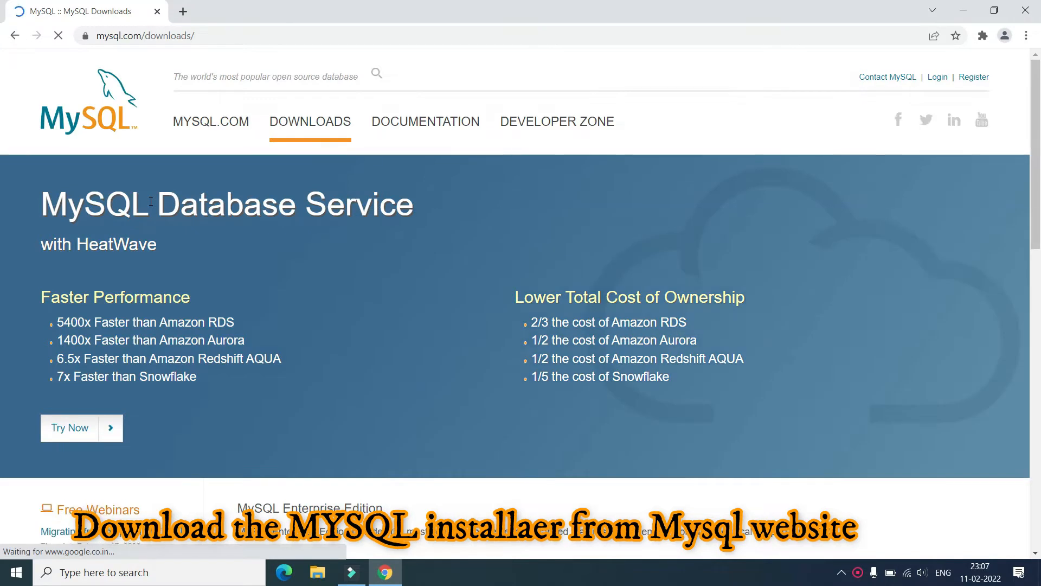
Go to the MySQL Community (GPL) Downloads and open the MySQL Installer for Windows page.
scroll(290, 241, "down", 1)
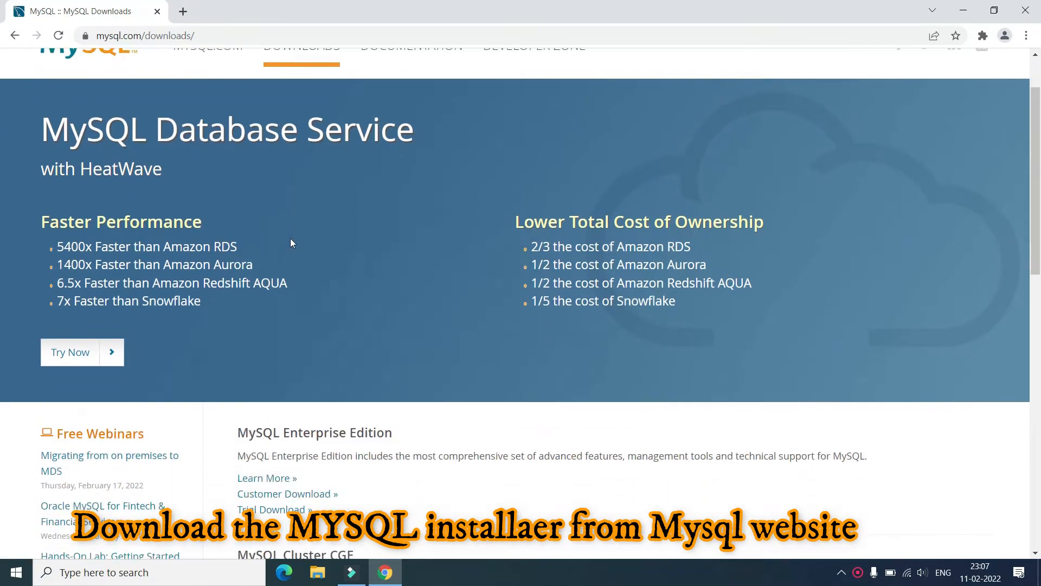
scroll(292, 243, "down", 2)
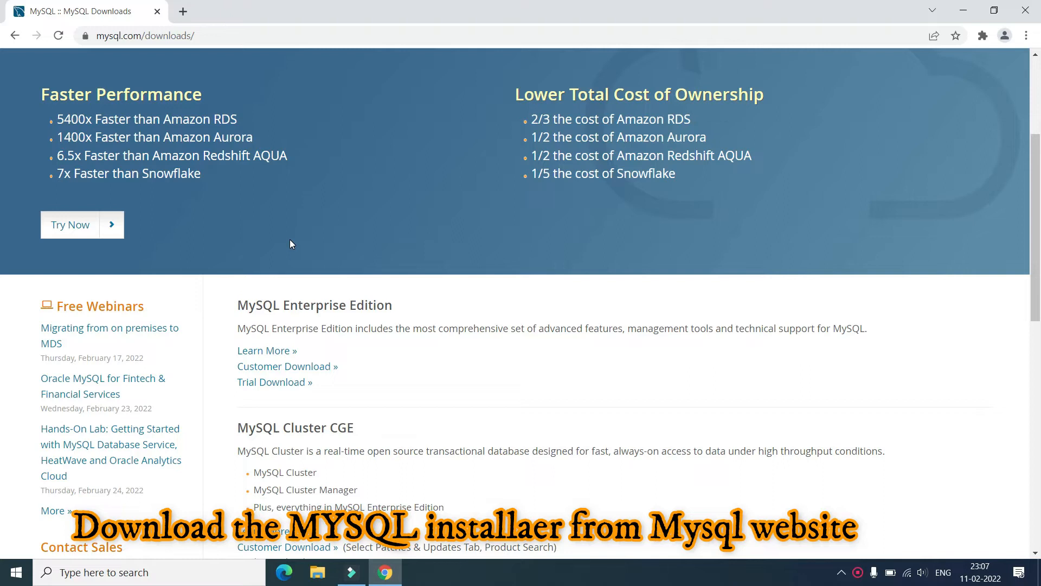
scroll(291, 244, "down", 5)
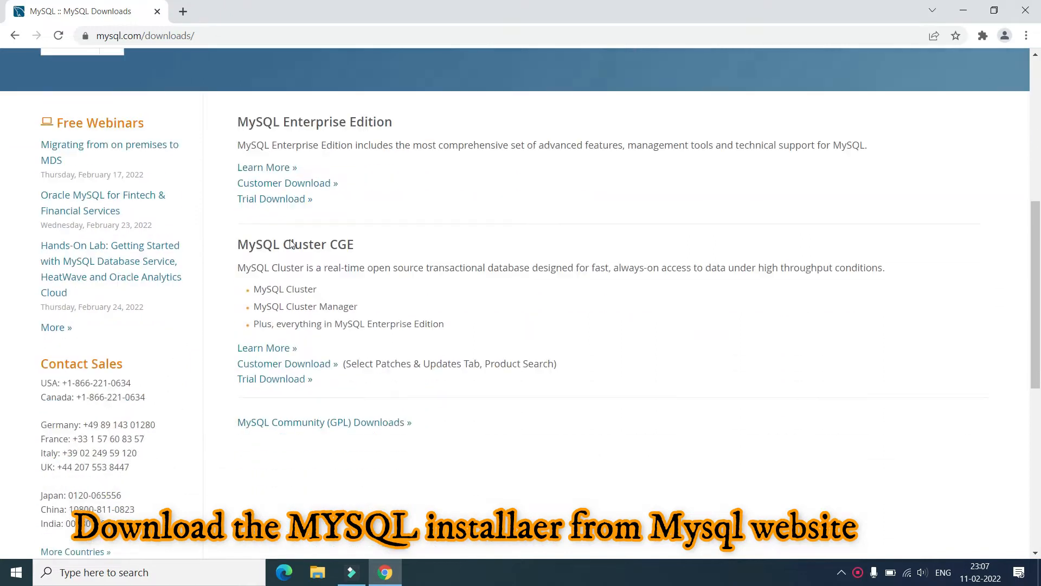
left_click(313, 341)
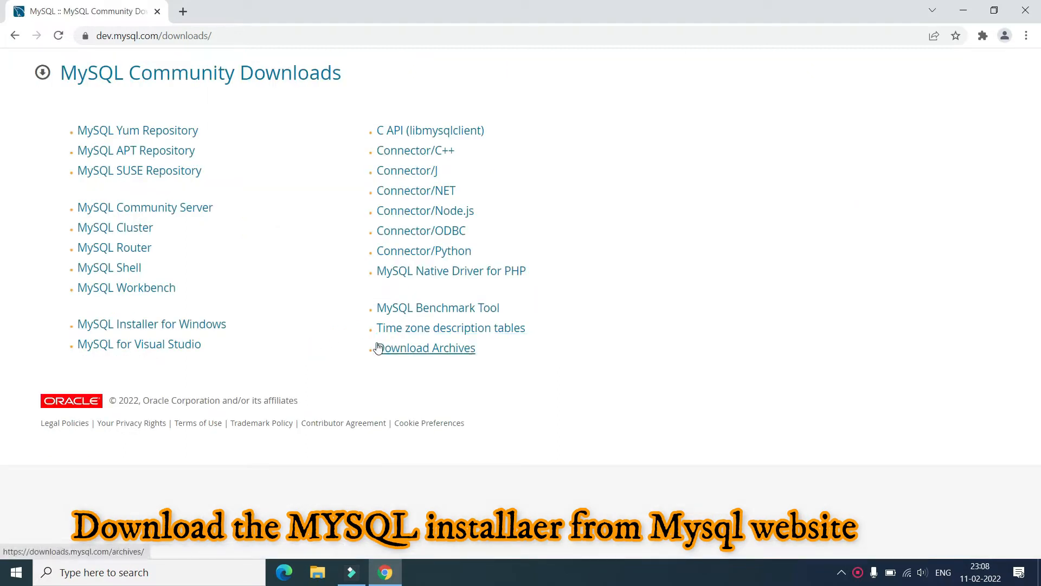
left_click(154, 325)
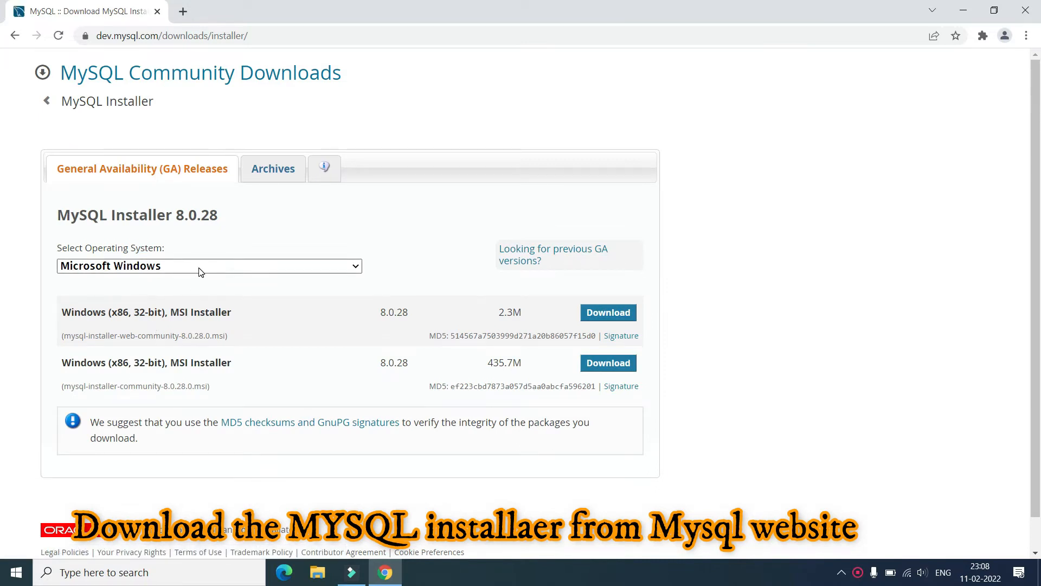
Download the 435.7M MSI installer mysql-installer-community-8.0.28.0.msi for Microsoft Windows without logging in or signing up.
left_click(201, 271)
left_click(168, 290)
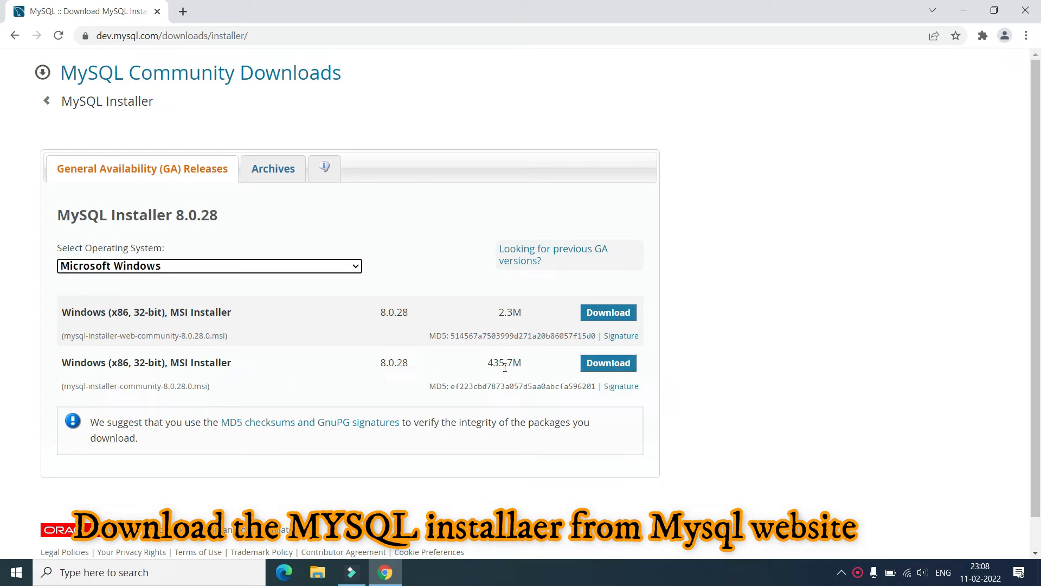
left_click(611, 370)
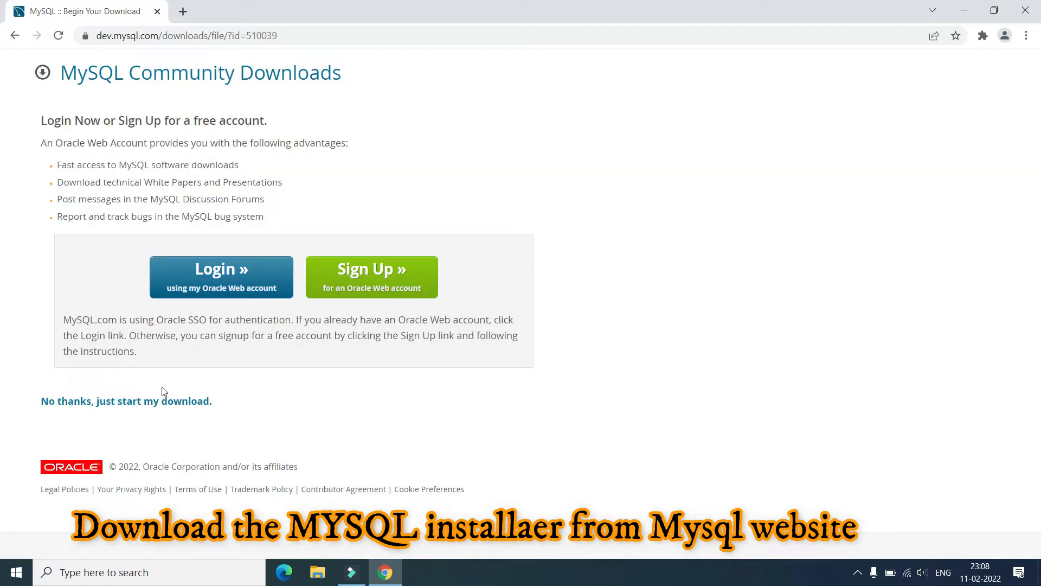
left_click(145, 404)
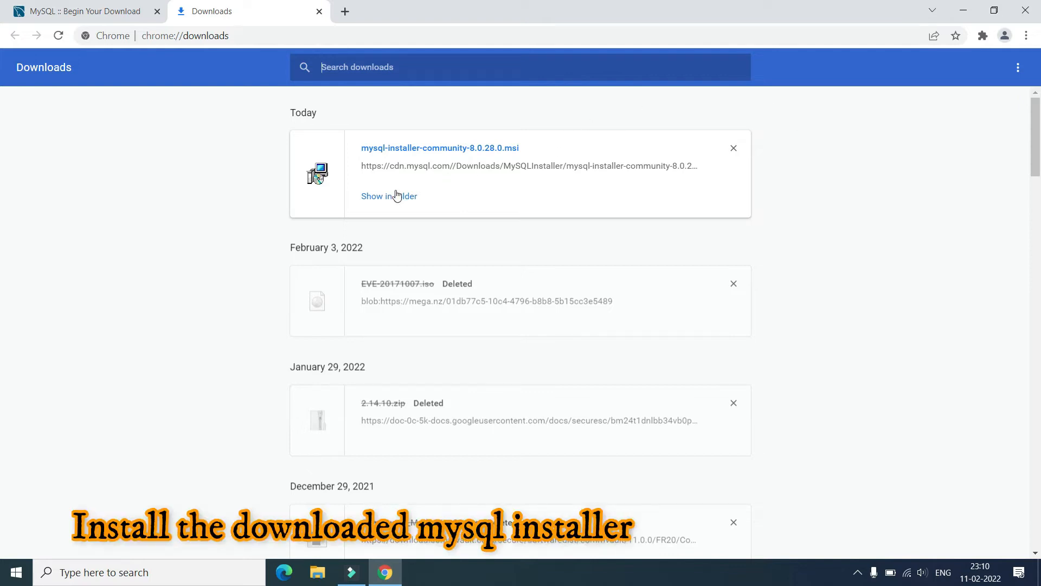
Run the downloaded mysql-installer-community-8.0.28.0.msi, close the browser and allow the installer to start.
left_click(396, 148)
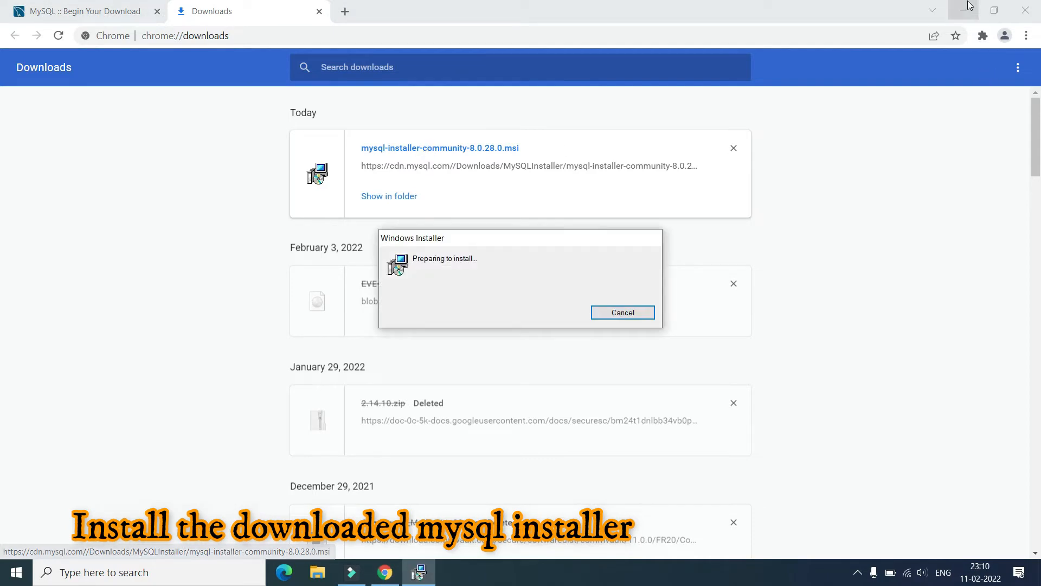
left_click(1026, 10)
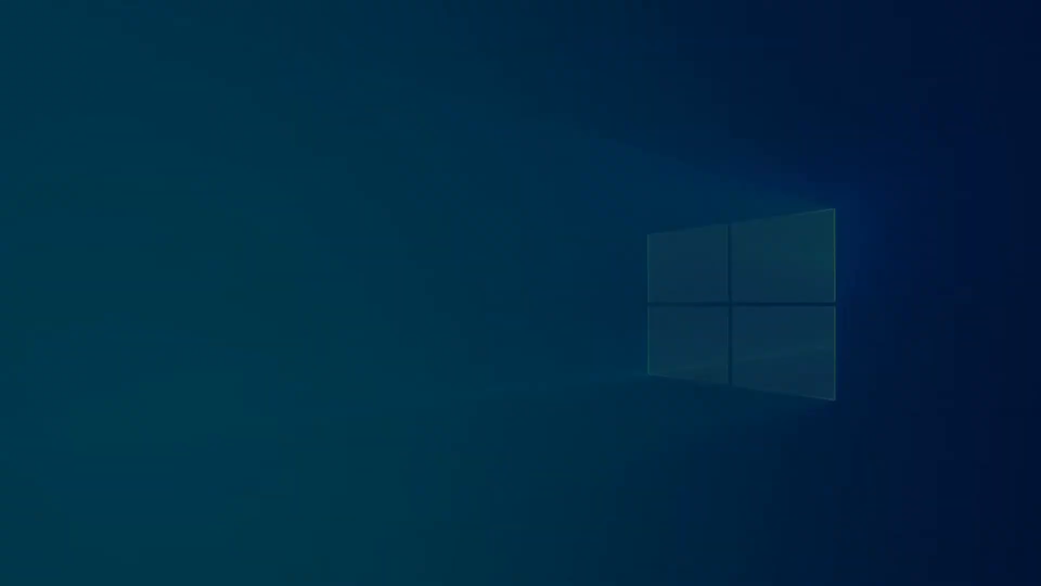
left_click(461, 383)
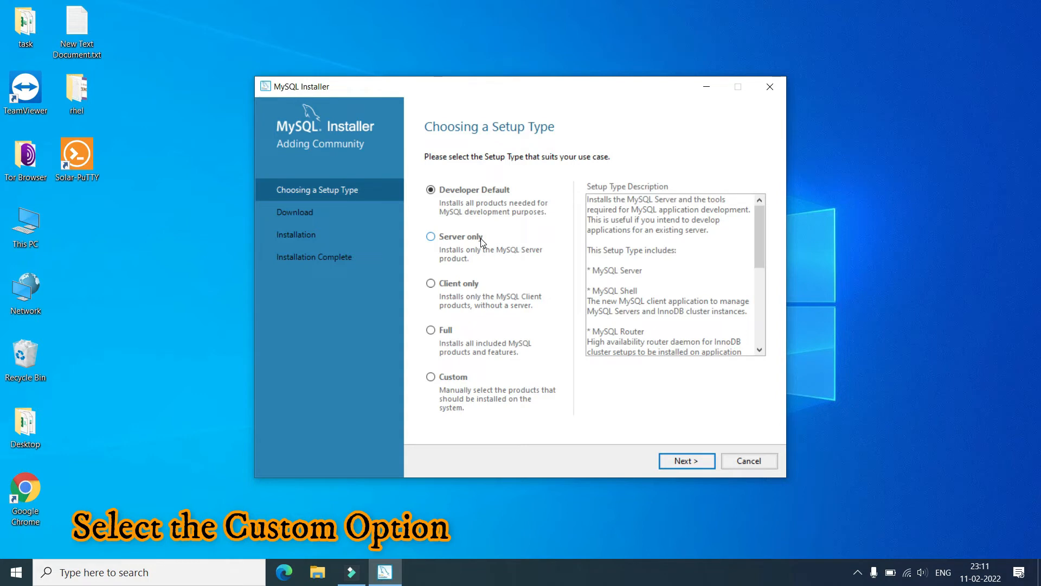
Choose the Custom setup type and add MySQL Server 8.0.28 - X64 to the products to be installed.
left_click(453, 378)
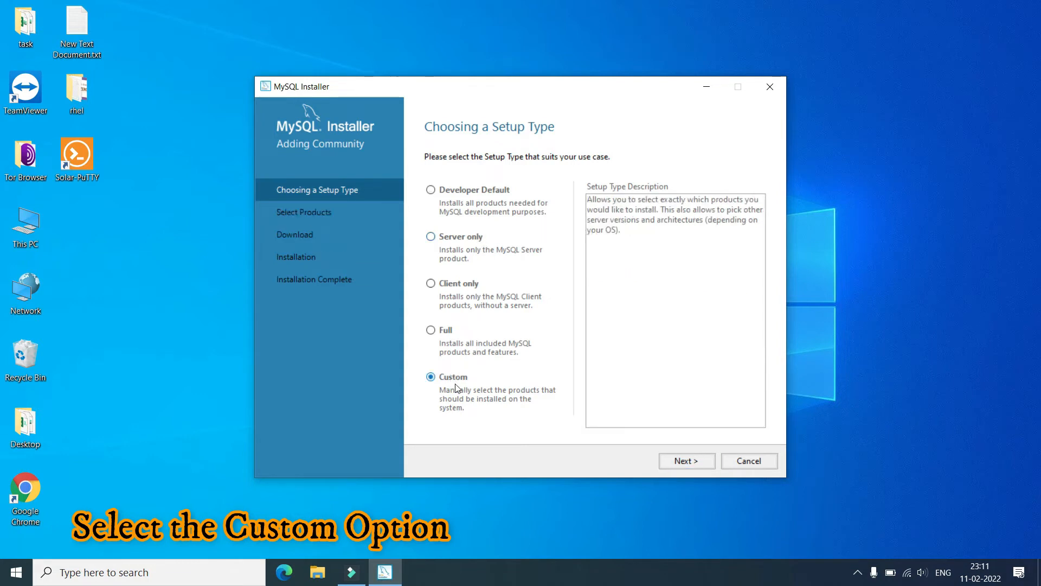
left_click(687, 461)
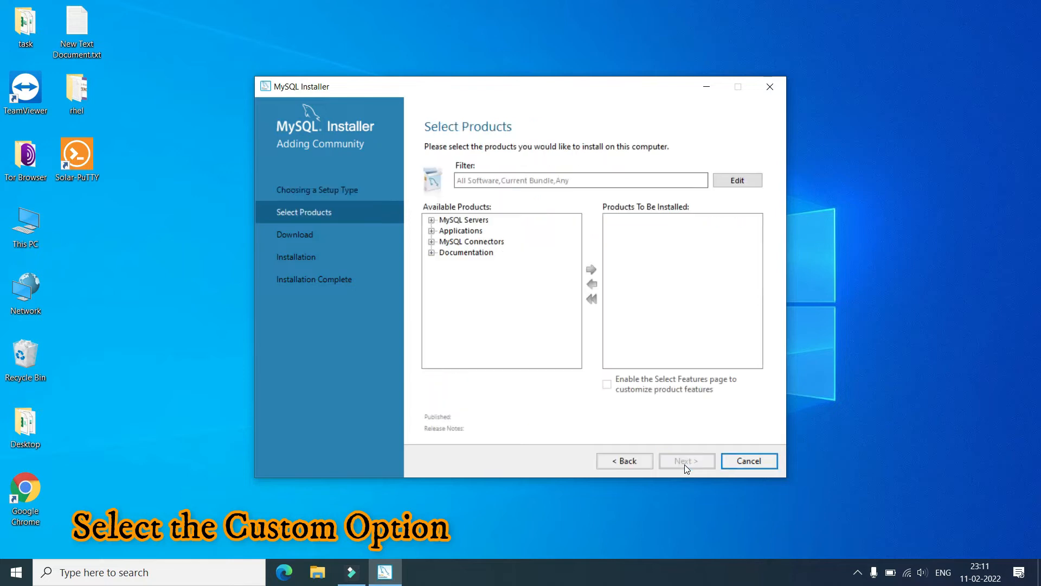
left_click(432, 220)
left_click(445, 231)
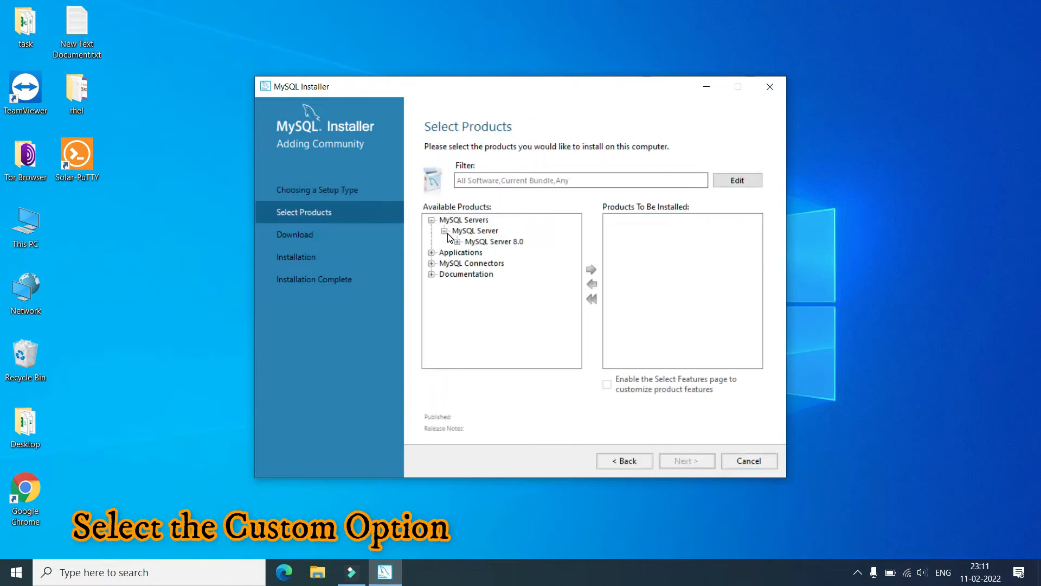
left_click(457, 242)
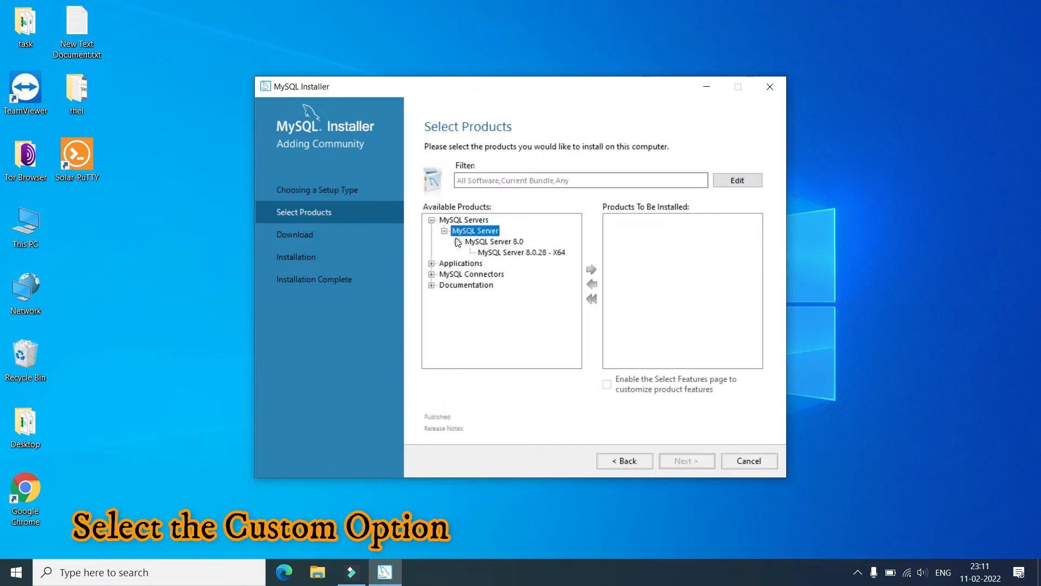
left_click(480, 254)
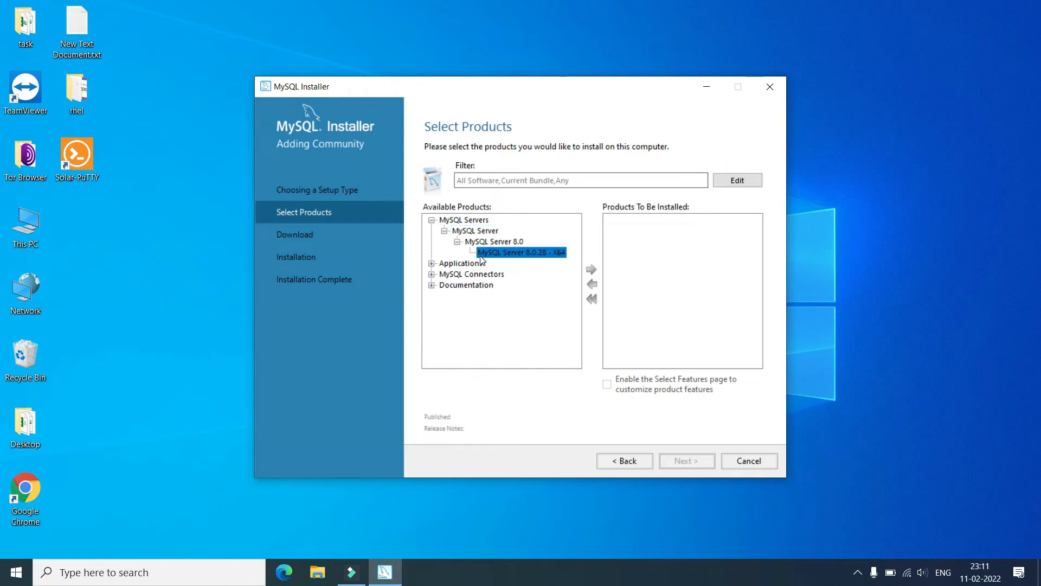
left_click(592, 270)
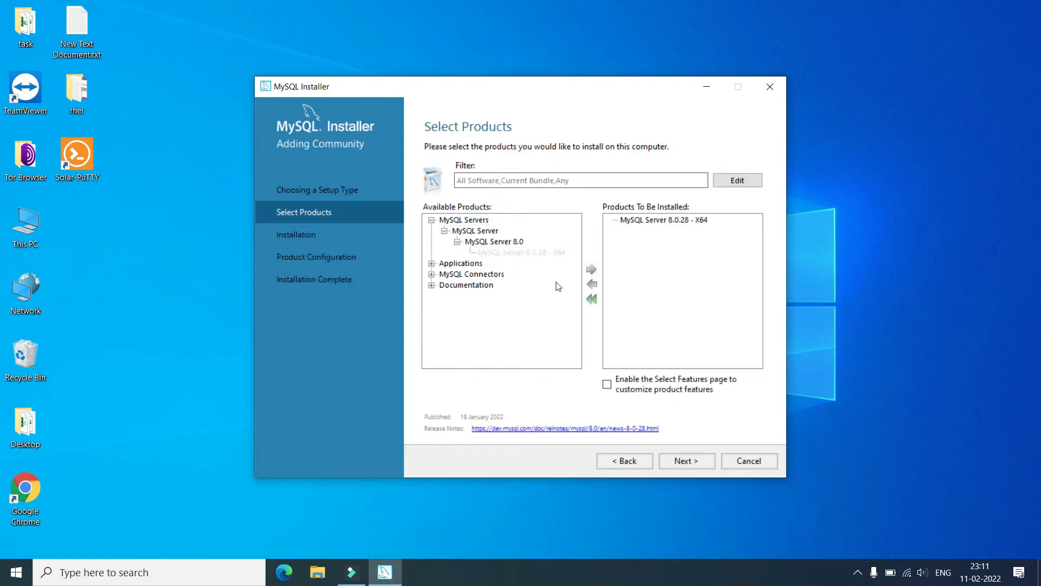
Add MySQL Workbench 8.0.28 - X64 from the Applications group to the products to be installed.
left_click(432, 274)
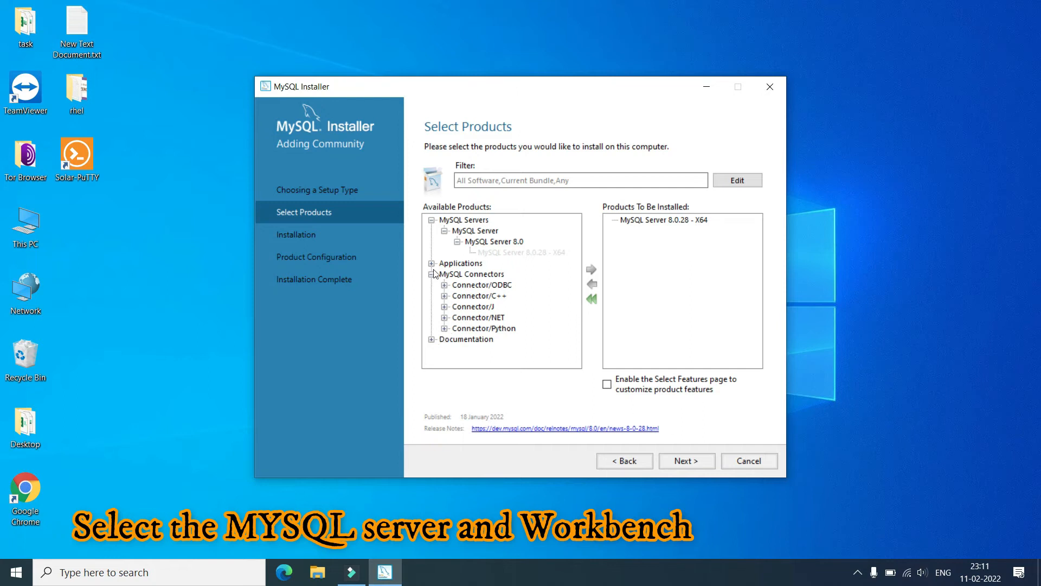
left_click(432, 263)
left_click(478, 275)
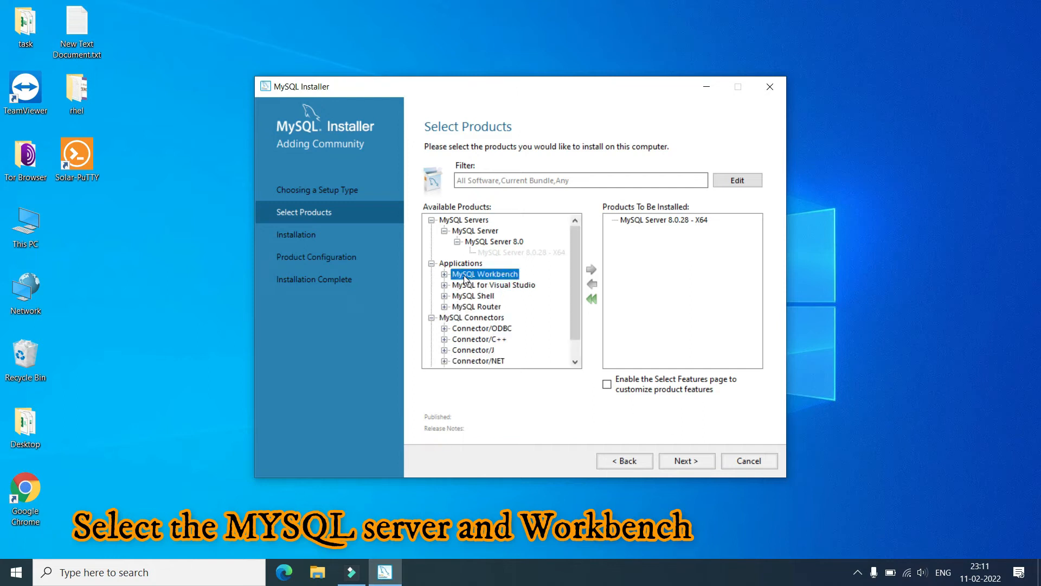
left_click(445, 274)
left_click(495, 286)
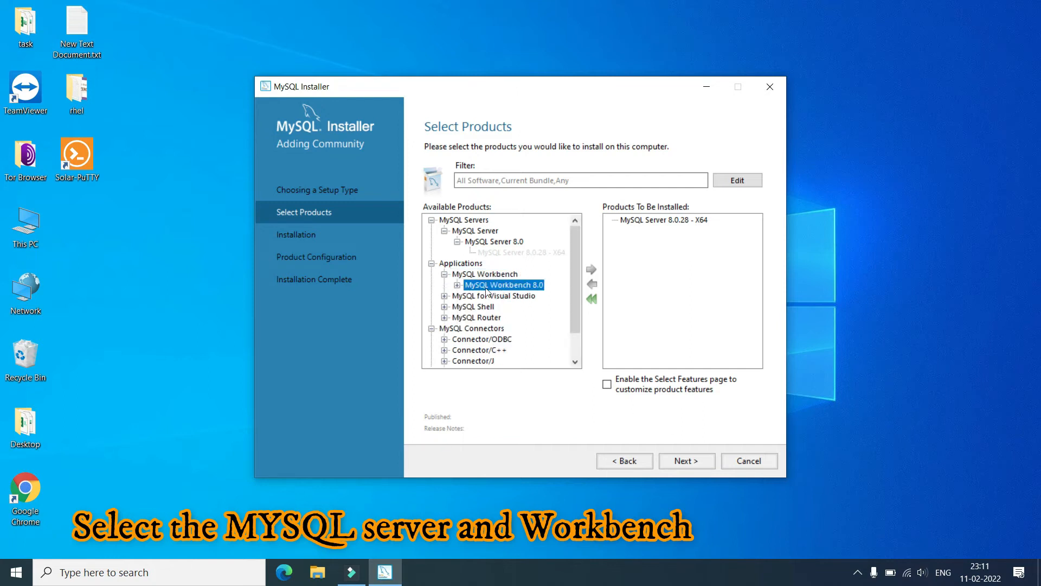
left_click(457, 284)
left_click(524, 296)
left_click(591, 269)
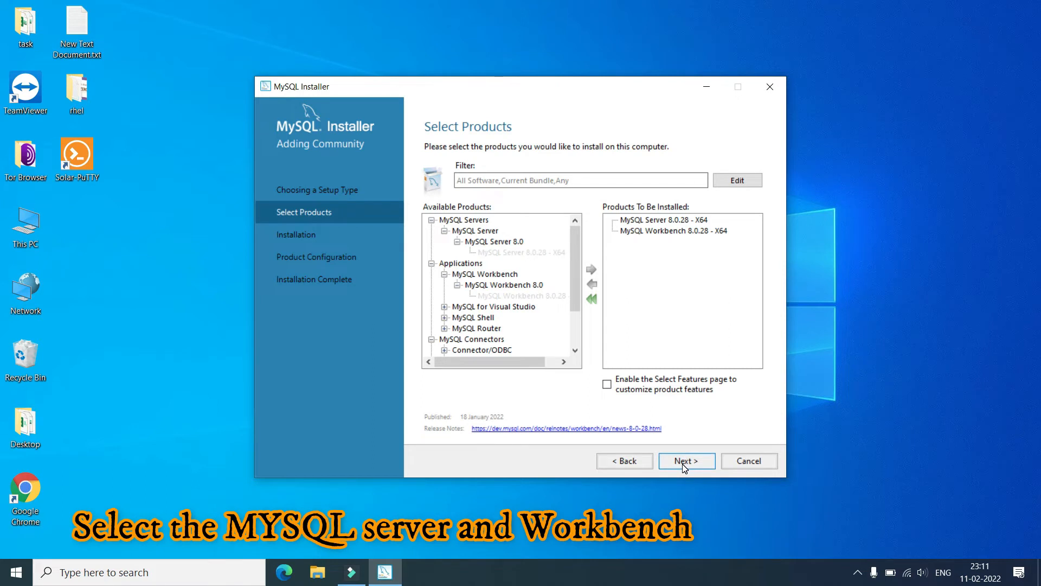
Install the selected MySQL Server and Workbench products and proceed to the server's Type and Networking configuration.
left_click(682, 465)
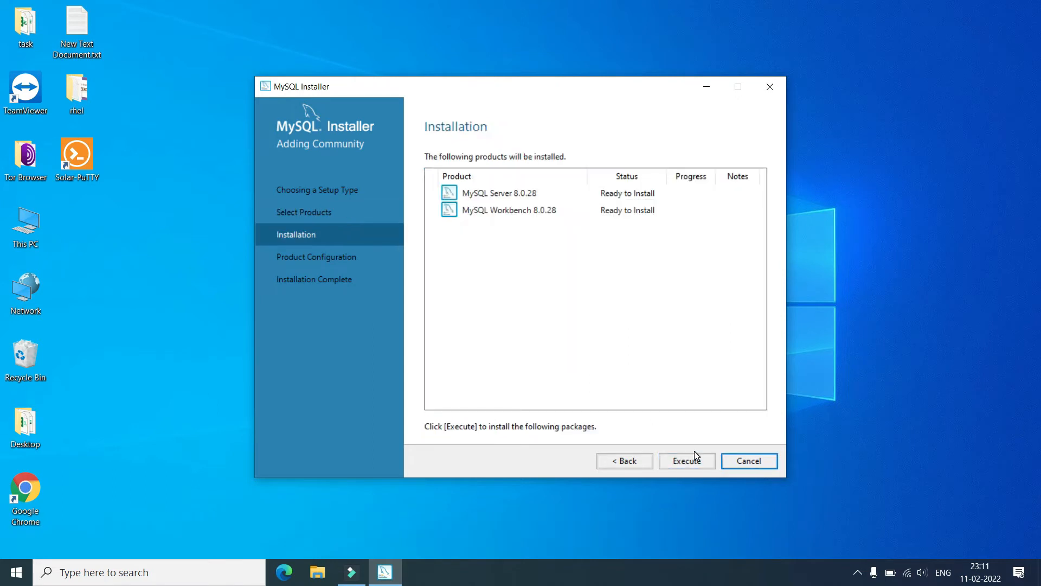
left_click(686, 458)
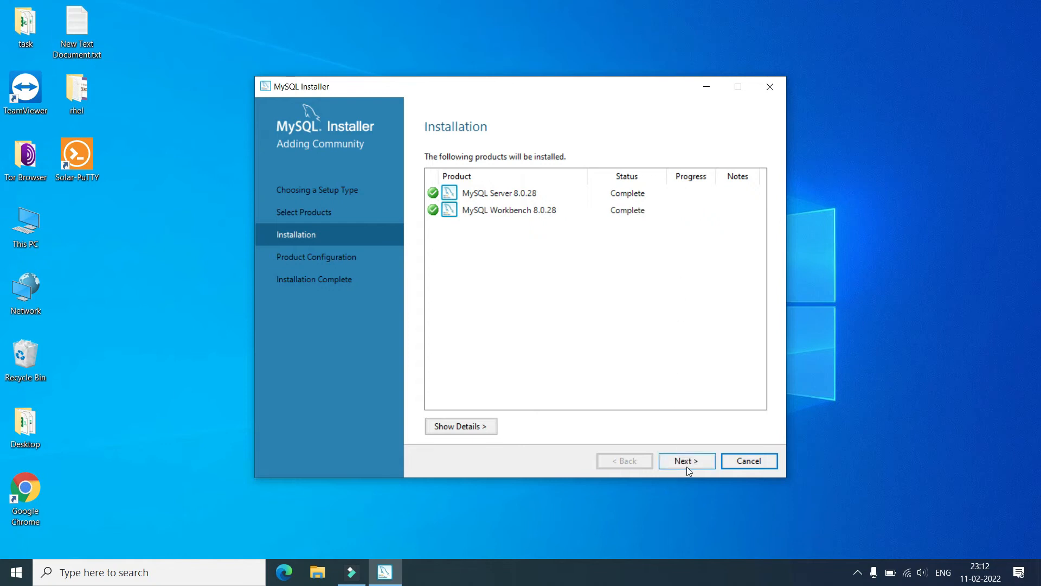
left_click(686, 467)
left_click(690, 468)
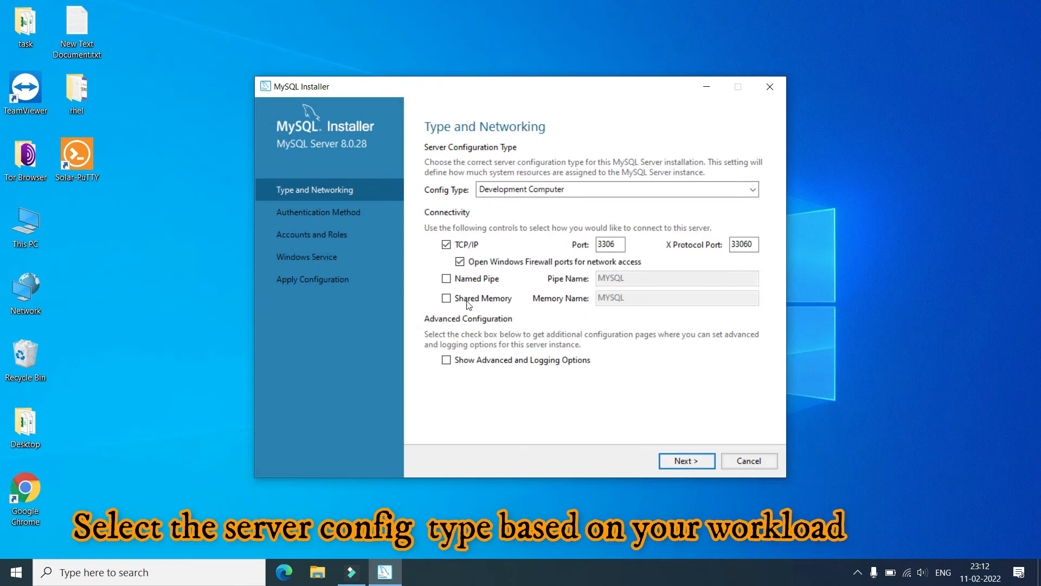
Set the server config type to Development Computer and choose the legacy authentication method (Retain MySQL 5.x Compatibility).
left_click(555, 190)
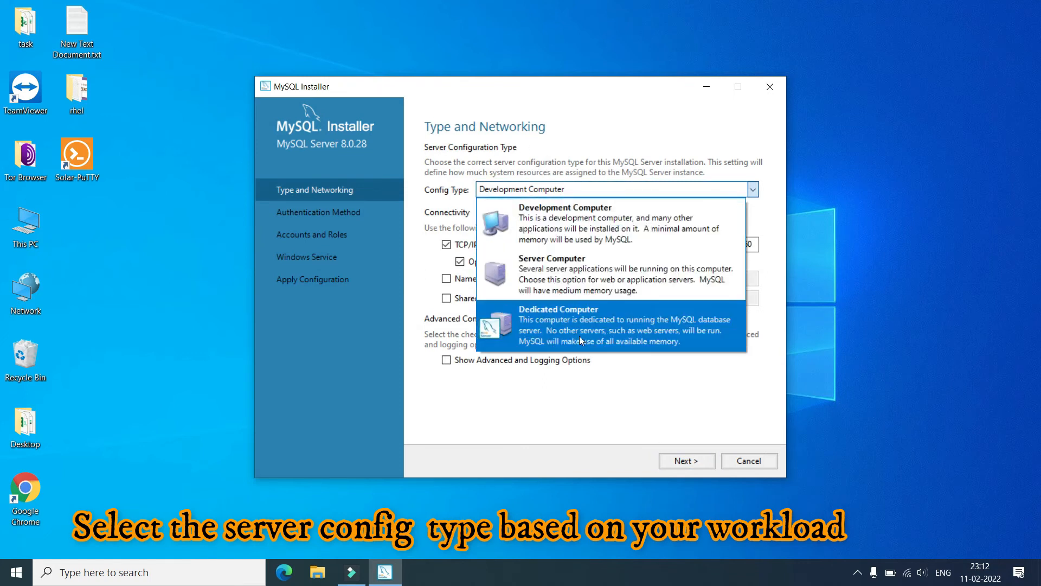
left_click(591, 231)
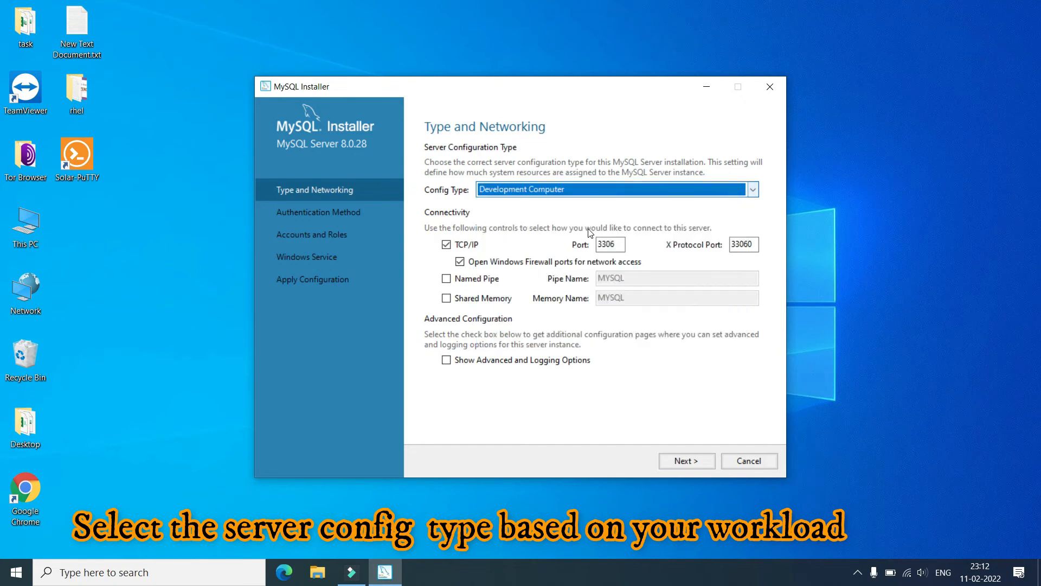
left_click(692, 464)
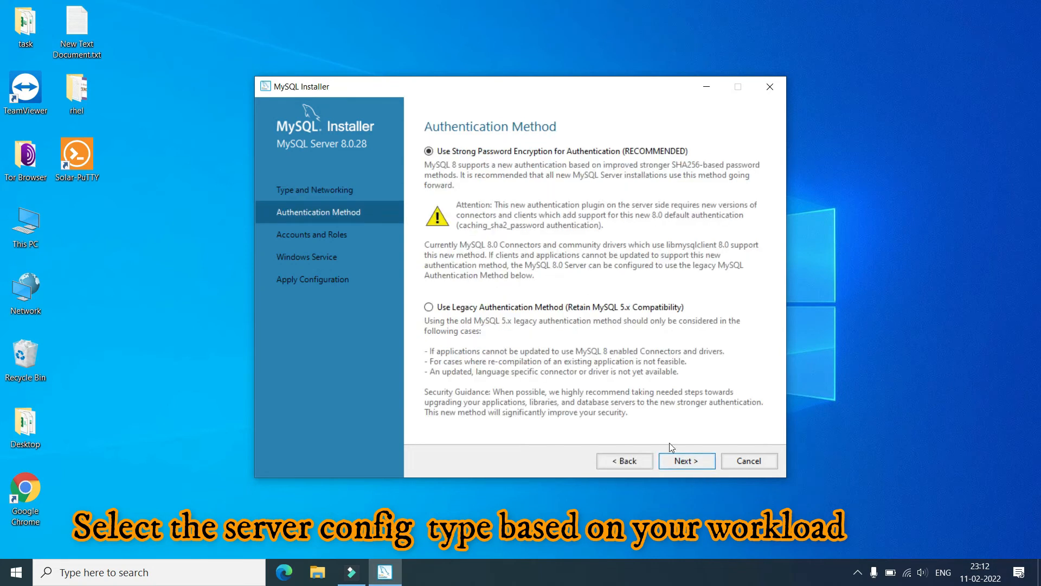
left_click(465, 311)
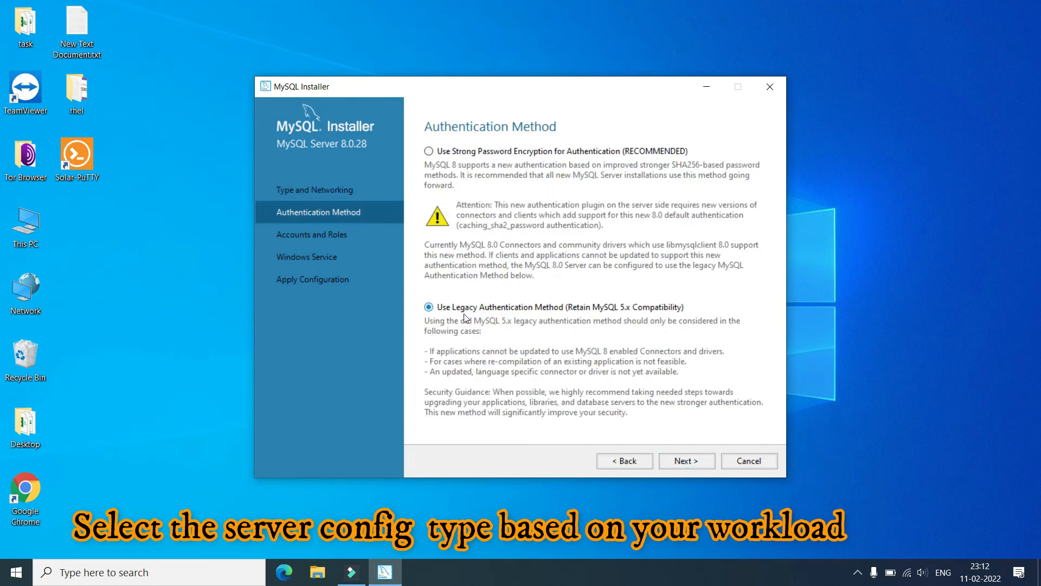
left_click(684, 461)
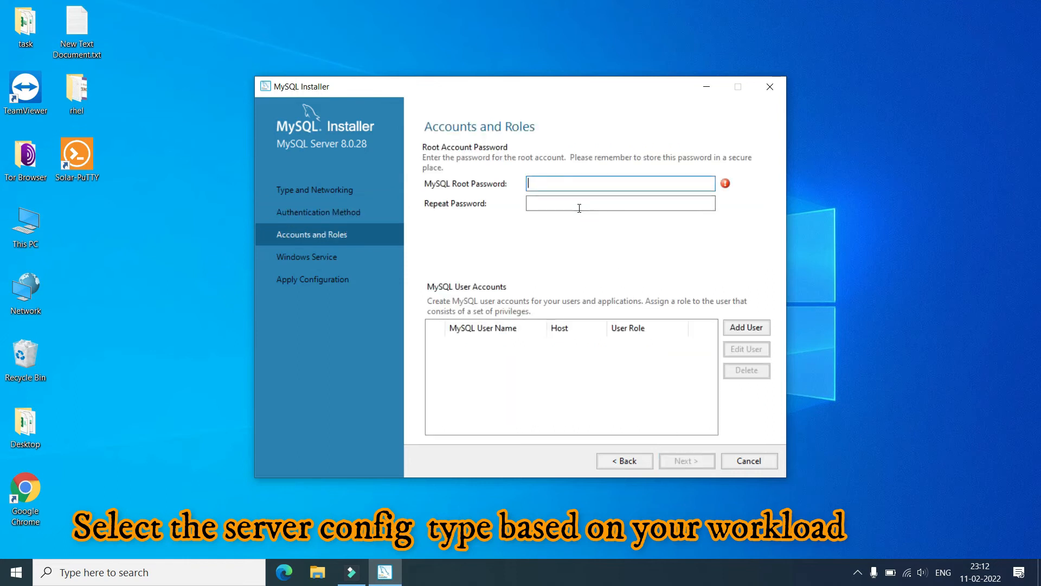
Enter the MySQL root password and its repetition, re-entering the root password so both entries match.
type("********")
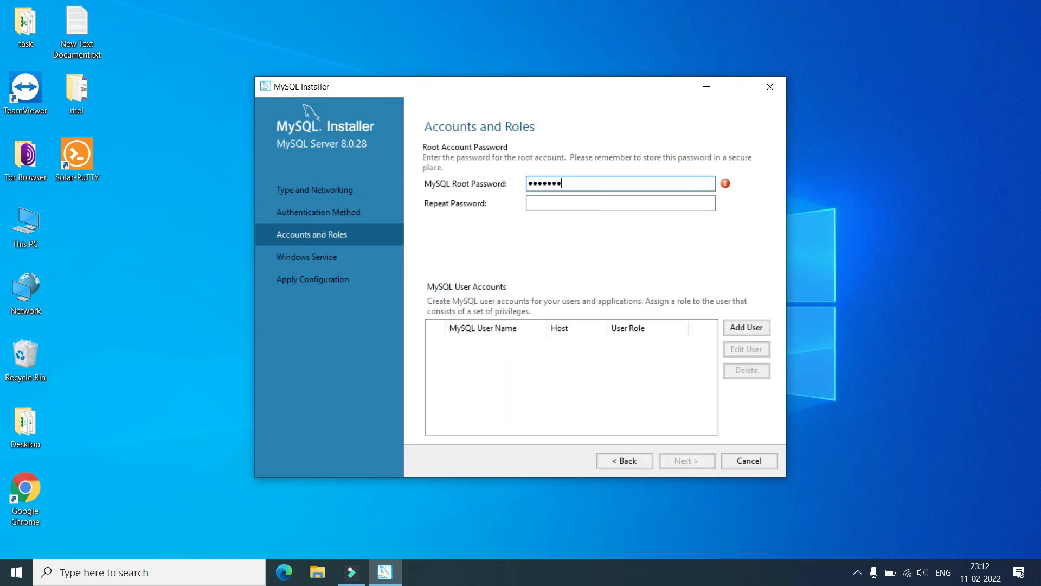
type("****")
left_click(579, 205)
type("*********")
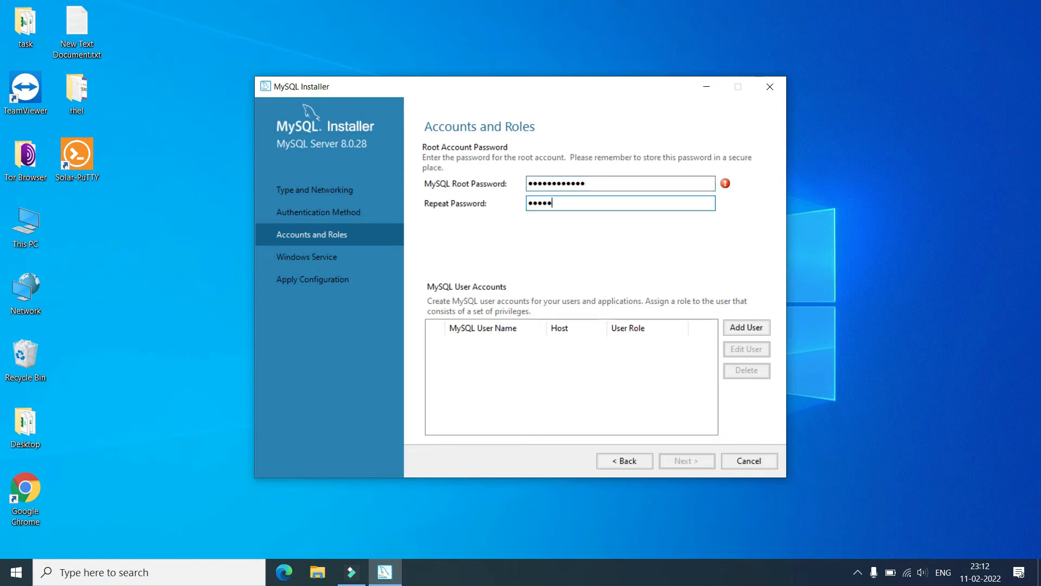
type("***")
left_click_drag(640, 183, 404, 185)
key("BackSpace")
type("************")
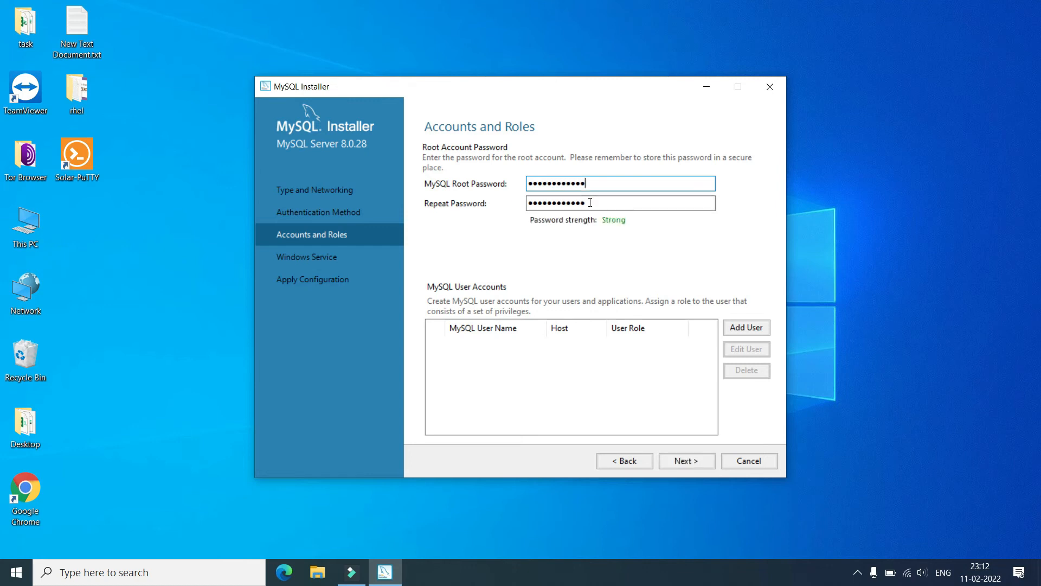
Keep the default MySQL80 Windows service under the Standard System Account and apply the server configuration.
left_click(687, 461)
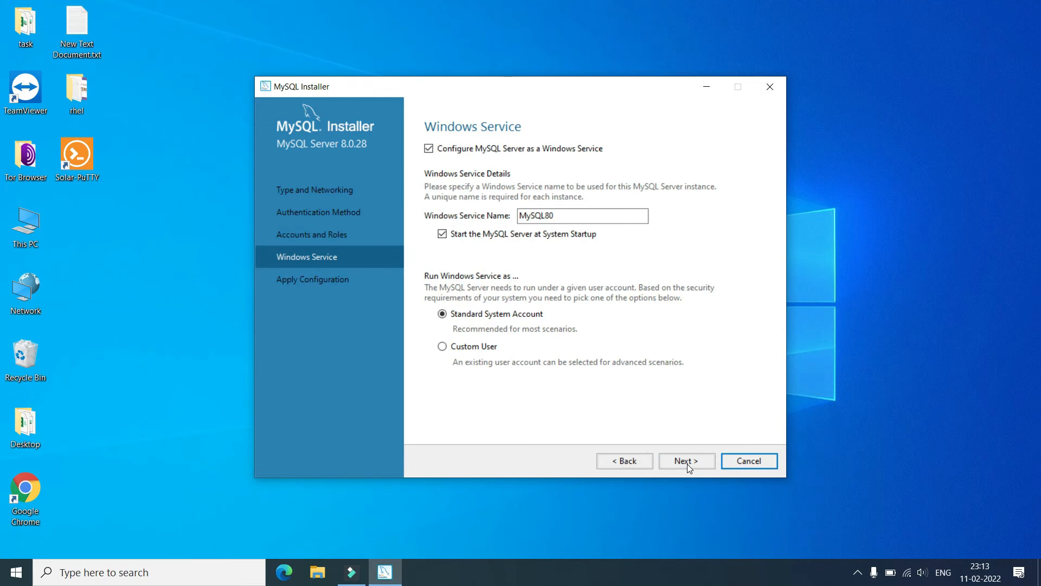
left_click(688, 464)
left_click(687, 464)
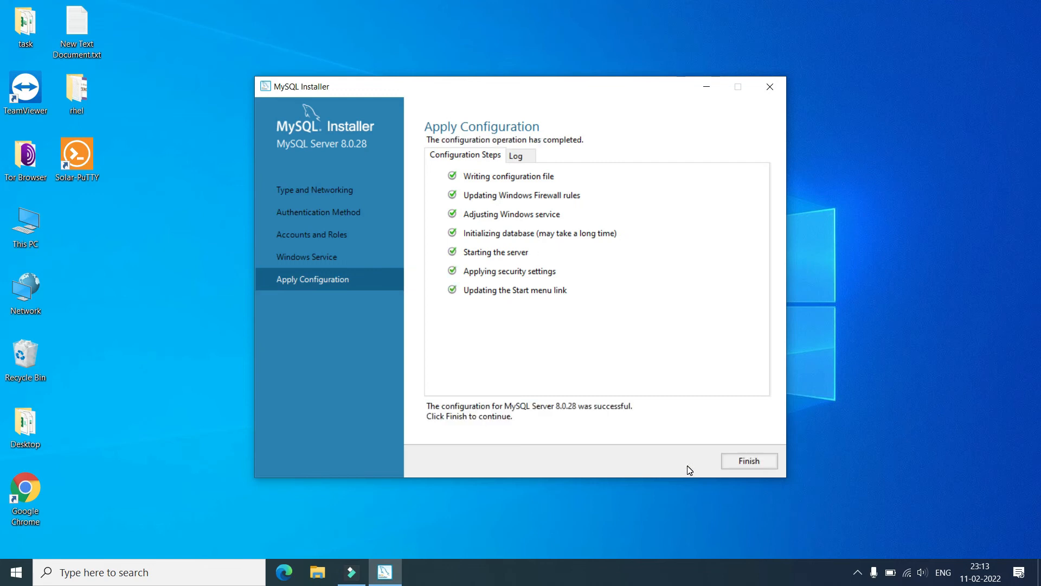
Finish the product configuration and complete the installation with MySQL Workbench set to start after setup.
left_click(753, 460)
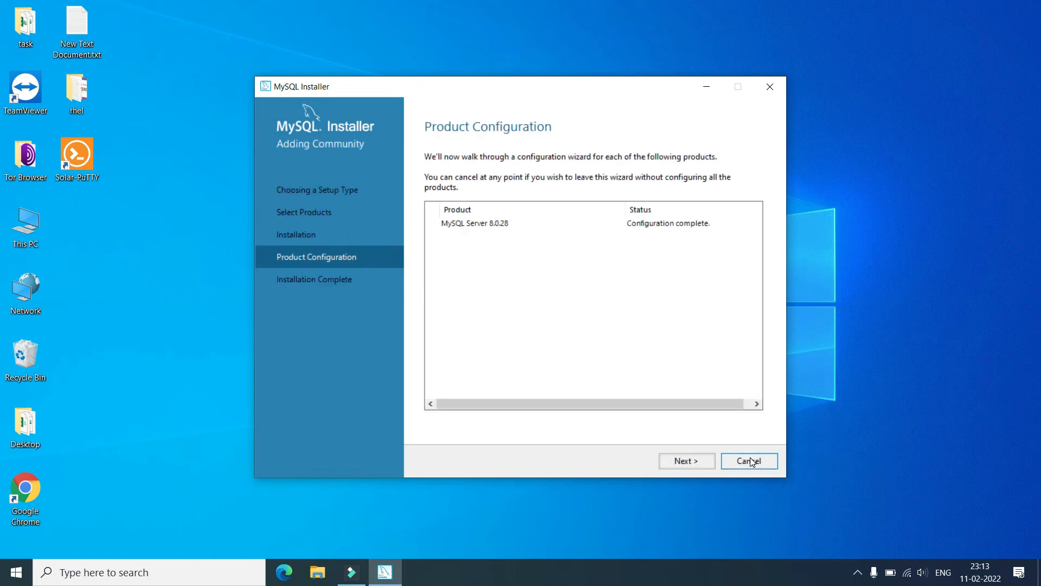
left_click(699, 465)
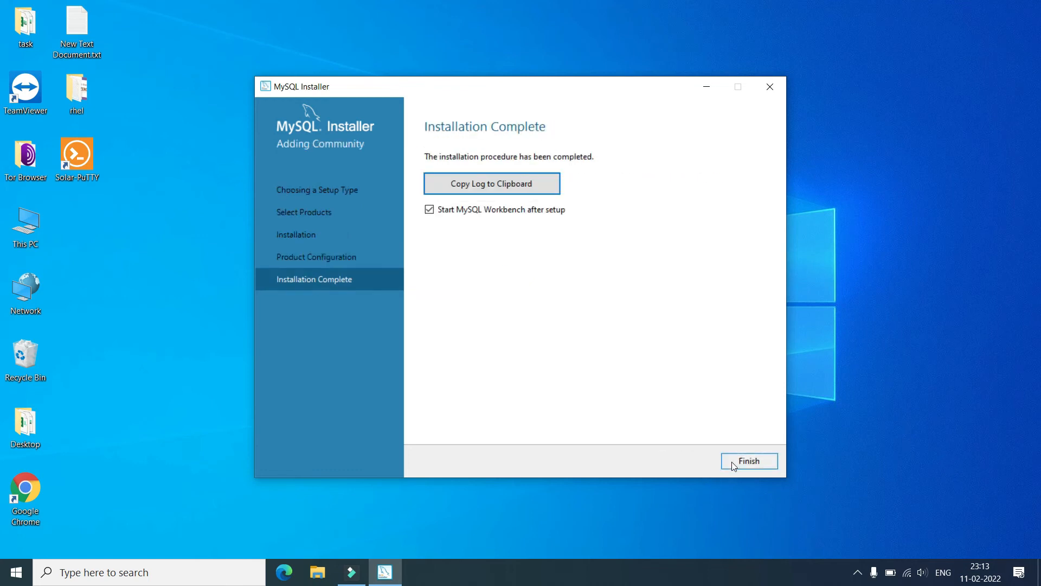
left_click(749, 461)
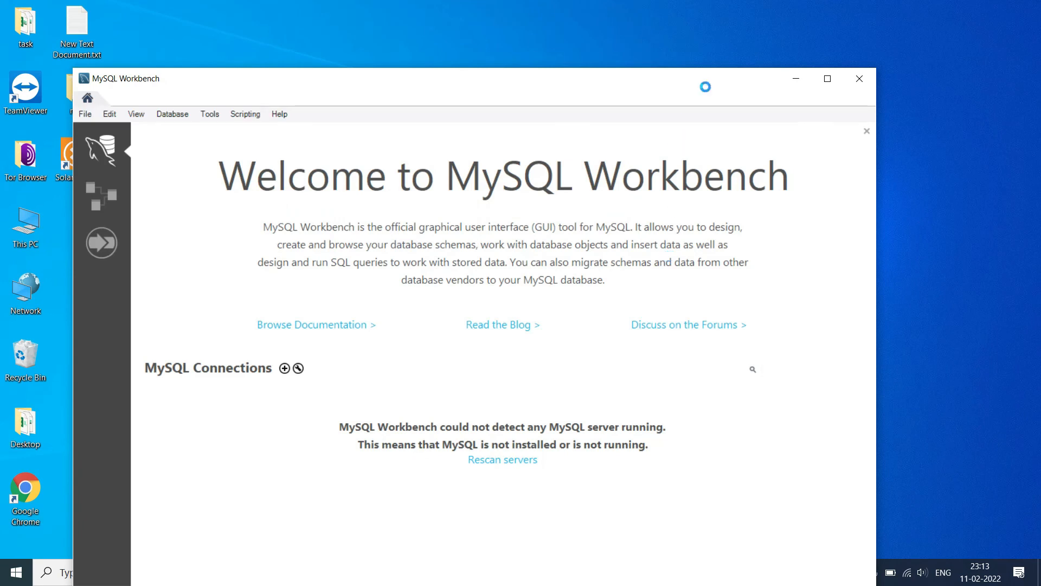
Maximize MySQL Workbench and connect to Local instance MySQL80 by entering the root account password.
left_click(827, 79)
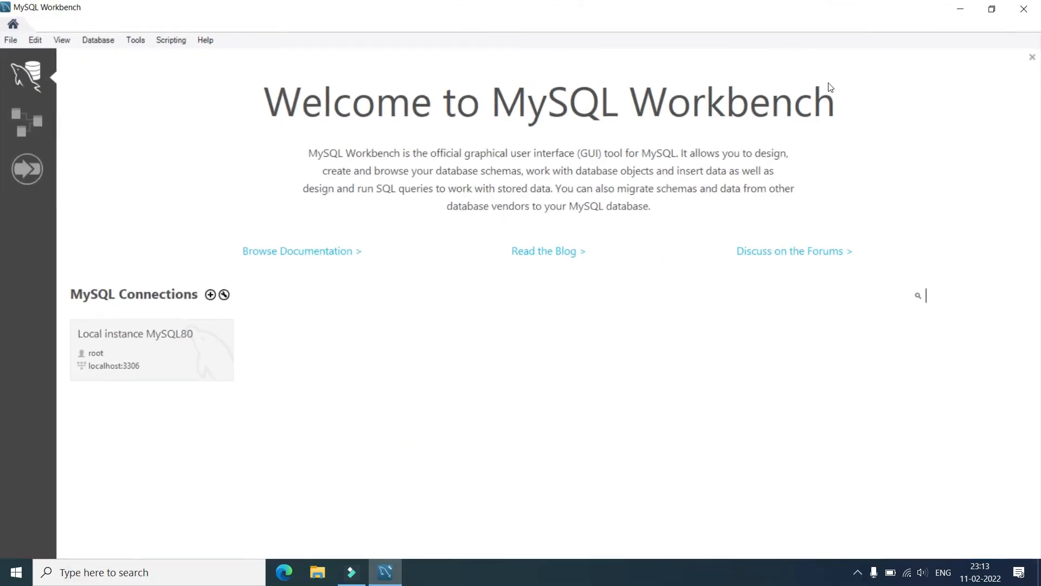
left_click(171, 363)
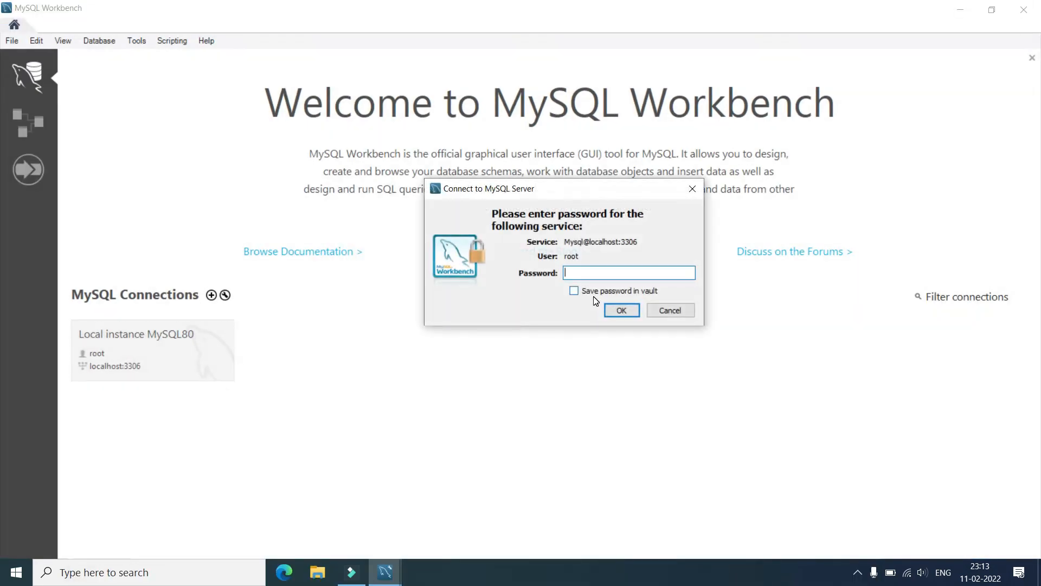
type("*")
left_click(621, 312)
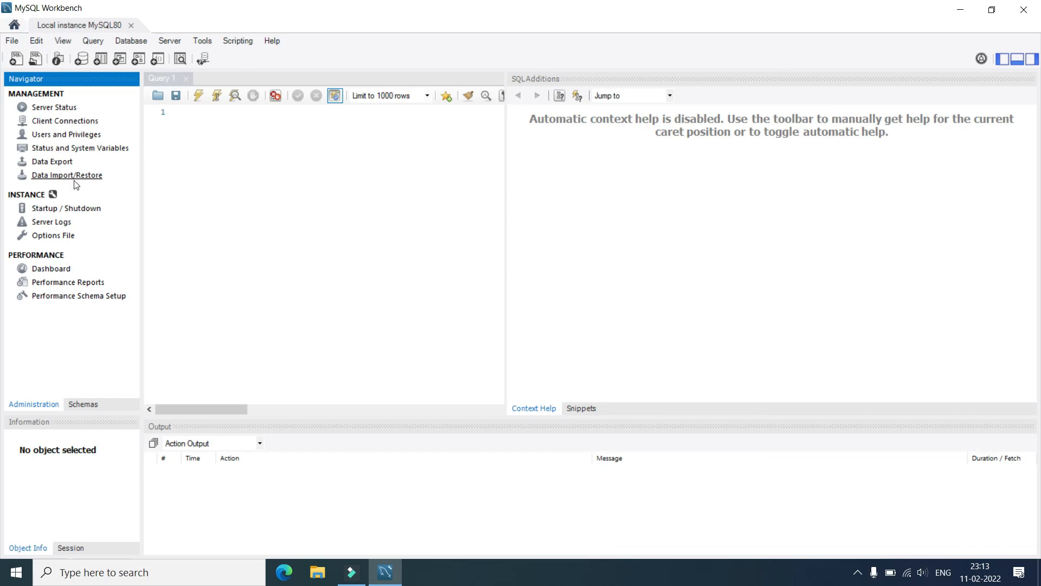
Open the Server Status page and hide the output area and secondary sidebar, keeping the navigator shown.
left_click(69, 111)
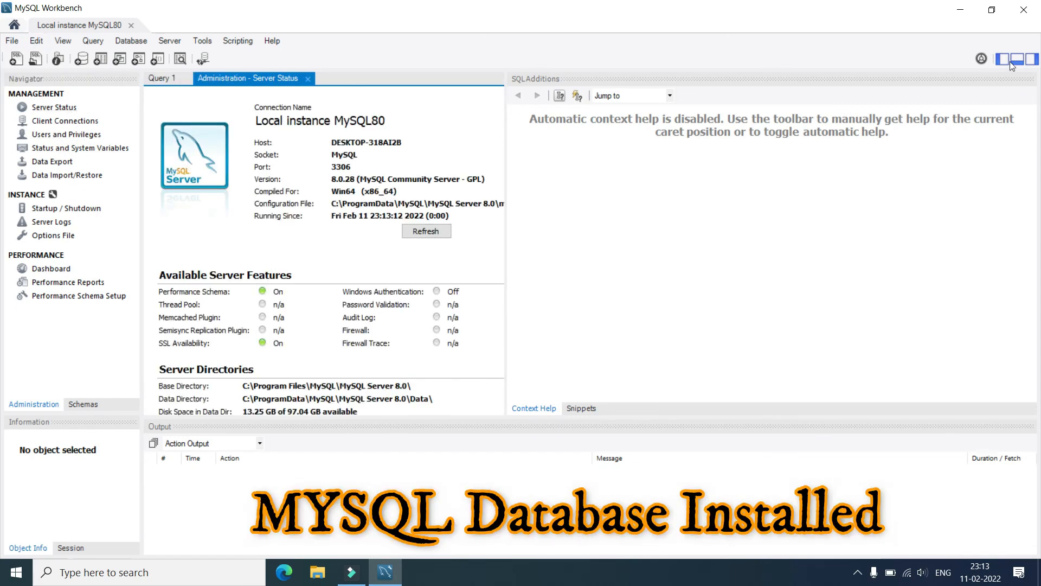
left_click(1034, 59)
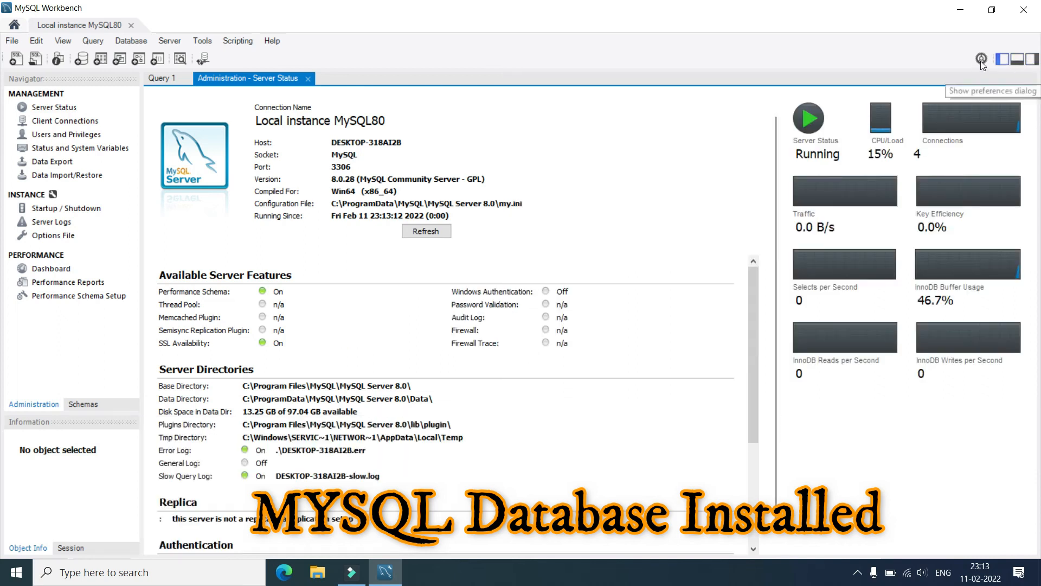
left_click(1000, 59)
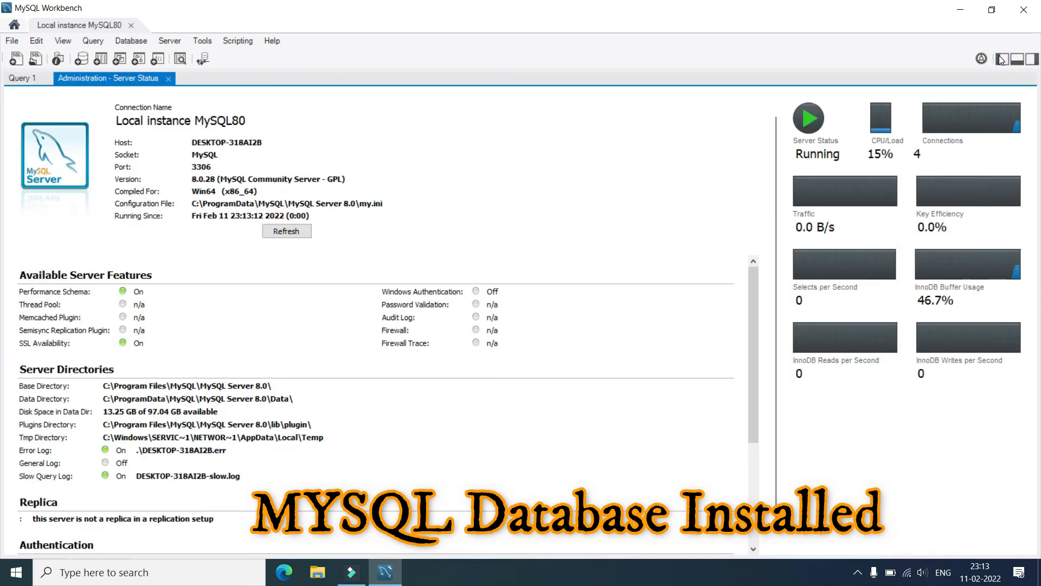
left_click(1001, 58)
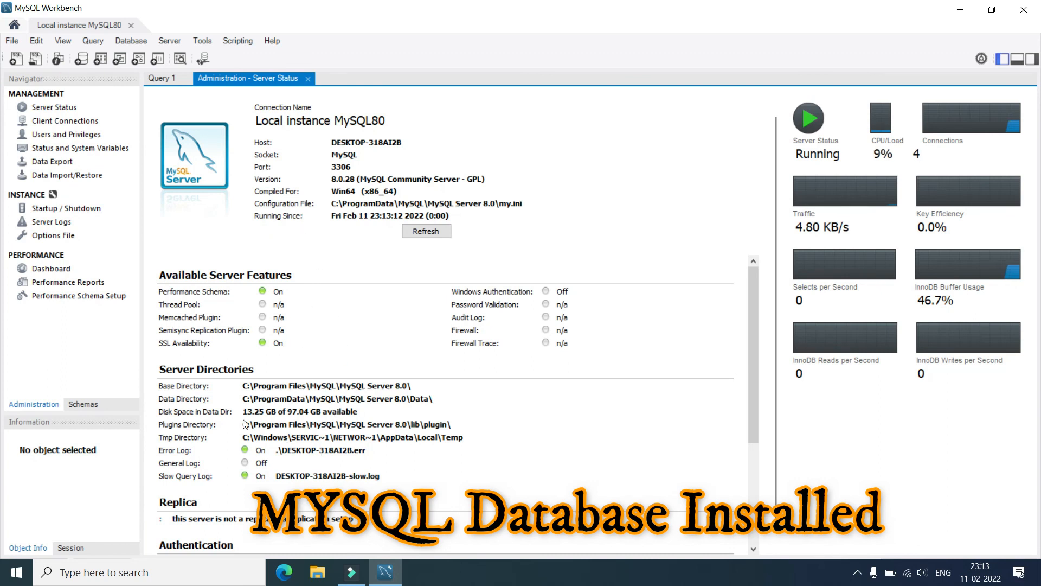
Review the root account in Users and Privileges and the instance's Startup / Shutdown, Server Logs and Options File pages.
left_click(56, 135)
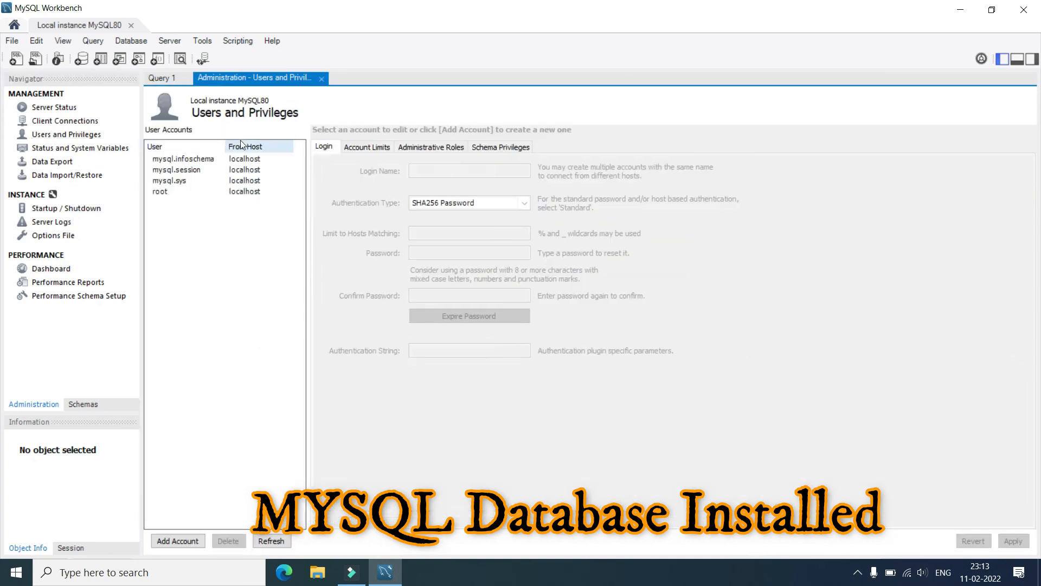
left_click(160, 191)
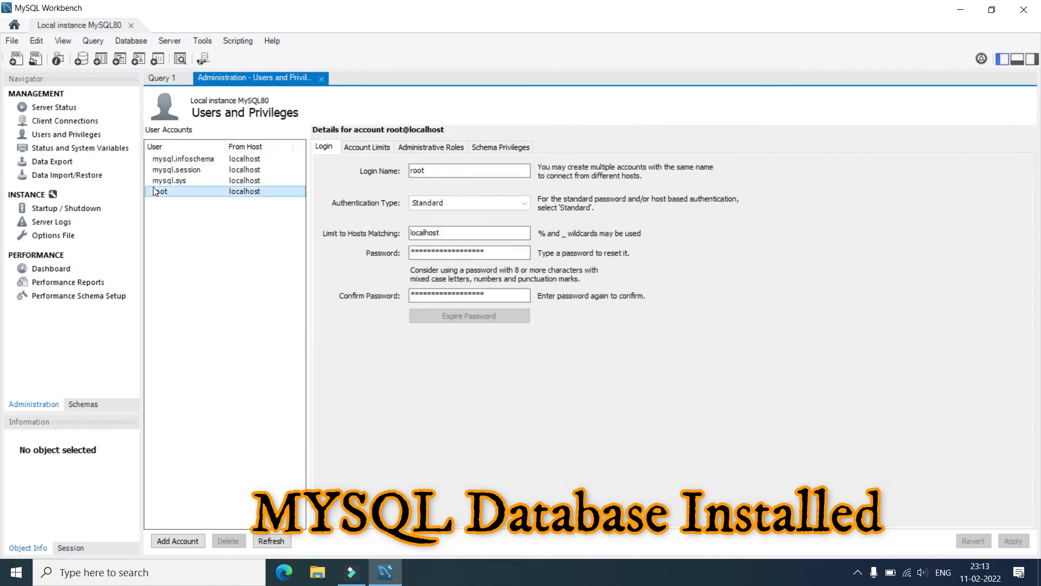
left_click(57, 209)
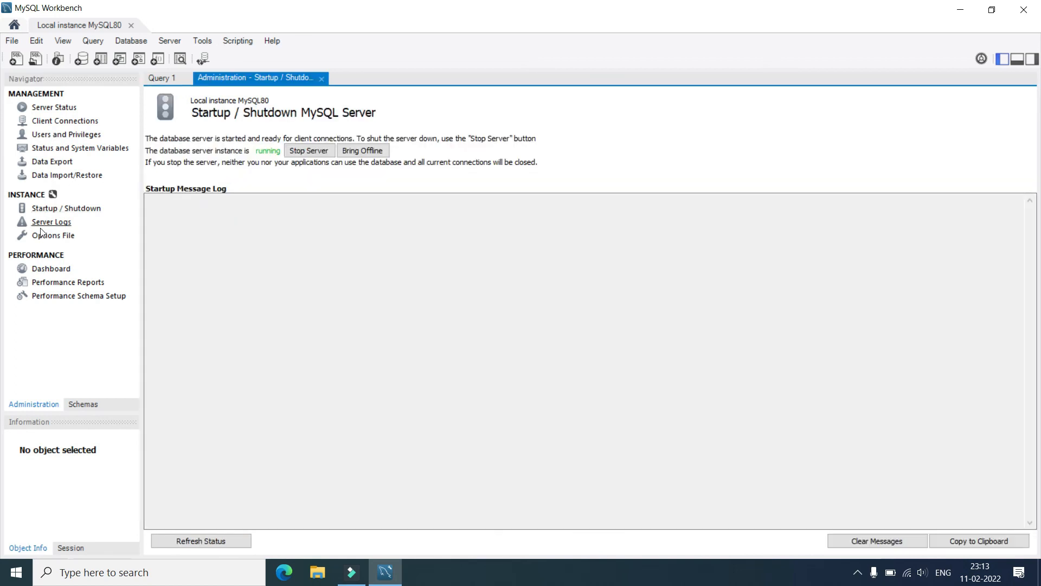
left_click(68, 224)
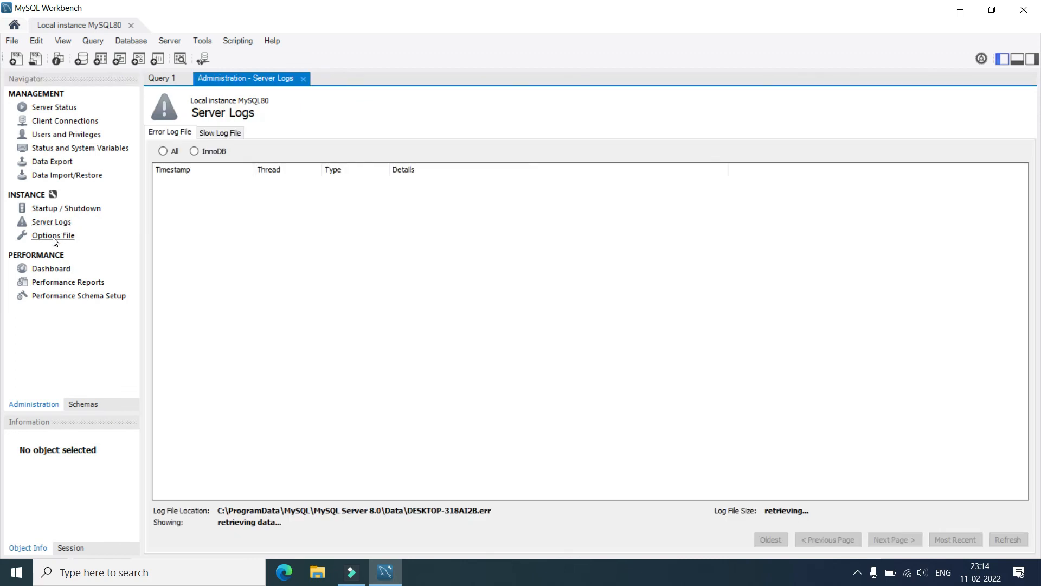
left_click(53, 234)
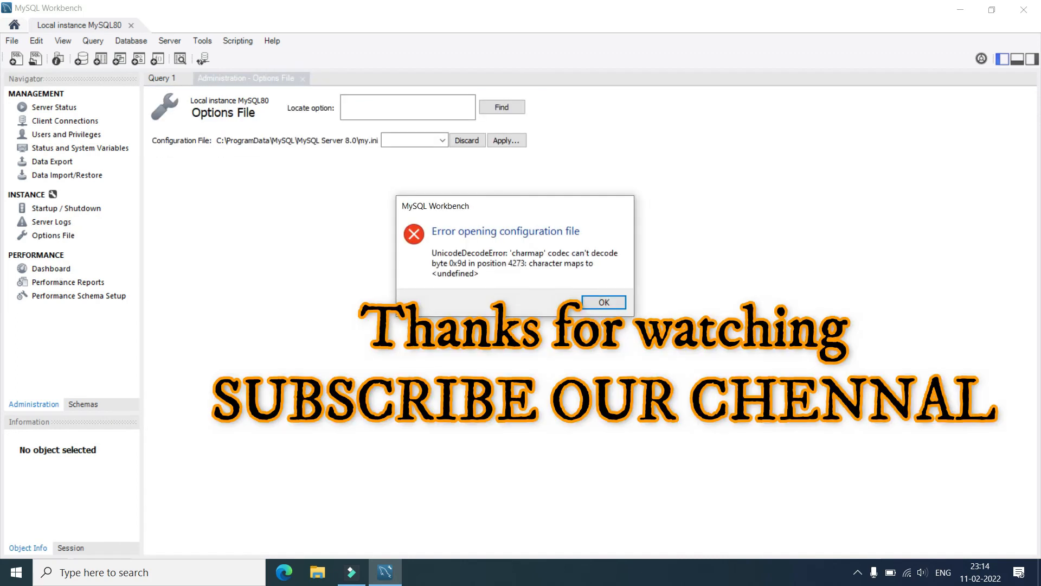
left_click(614, 306)
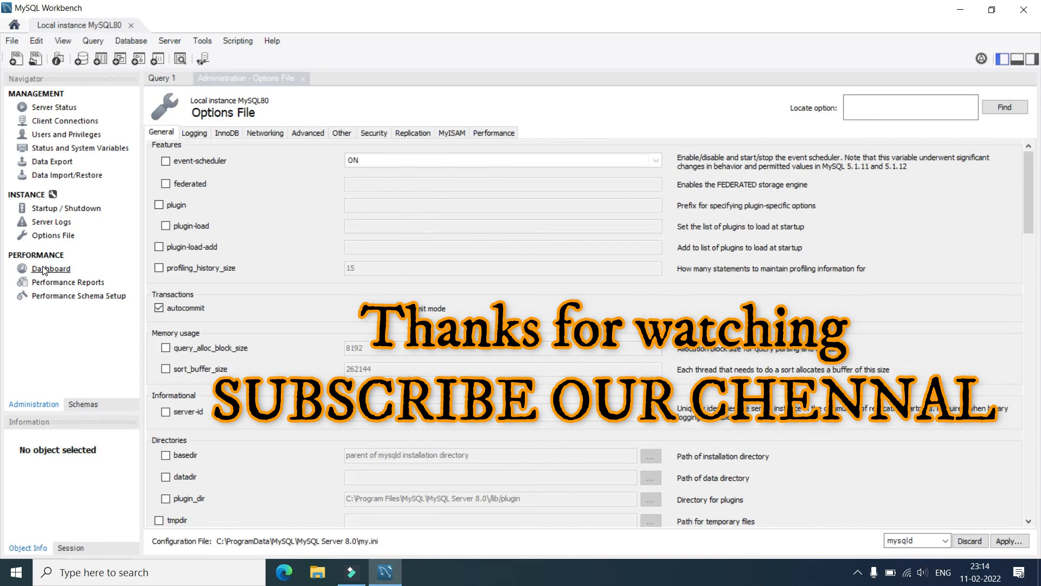
Examine the Performance Reports and Performance Schema Setup pages, starting and ending with the performance Dashboard.
left_click(45, 270)
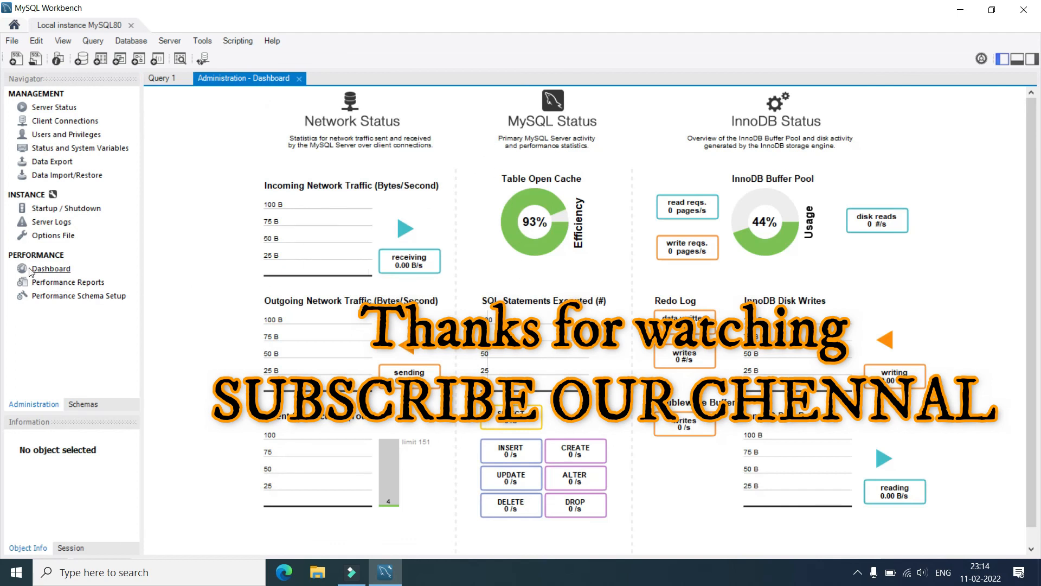
left_click(90, 283)
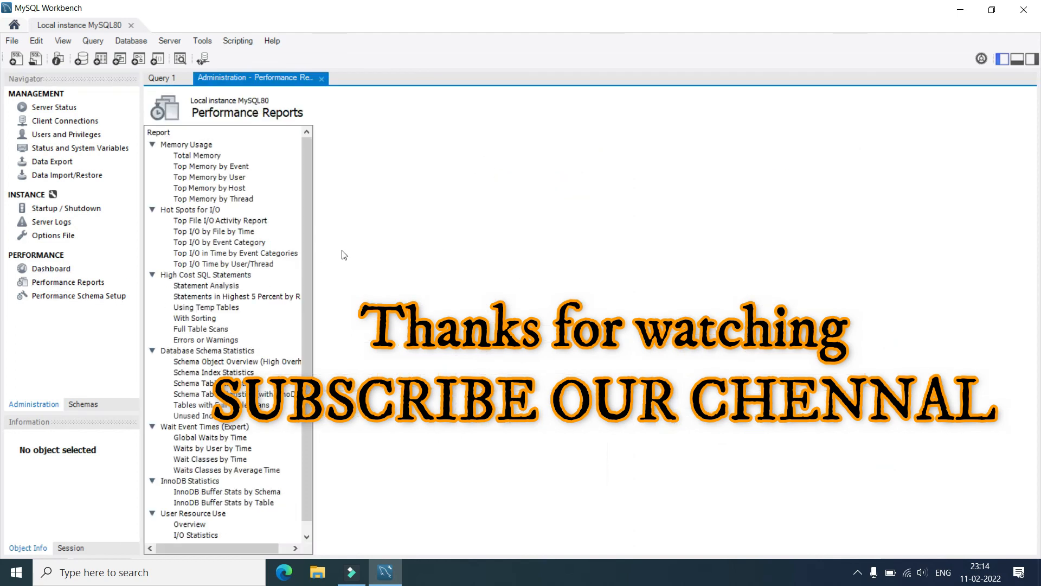
left_click(81, 296)
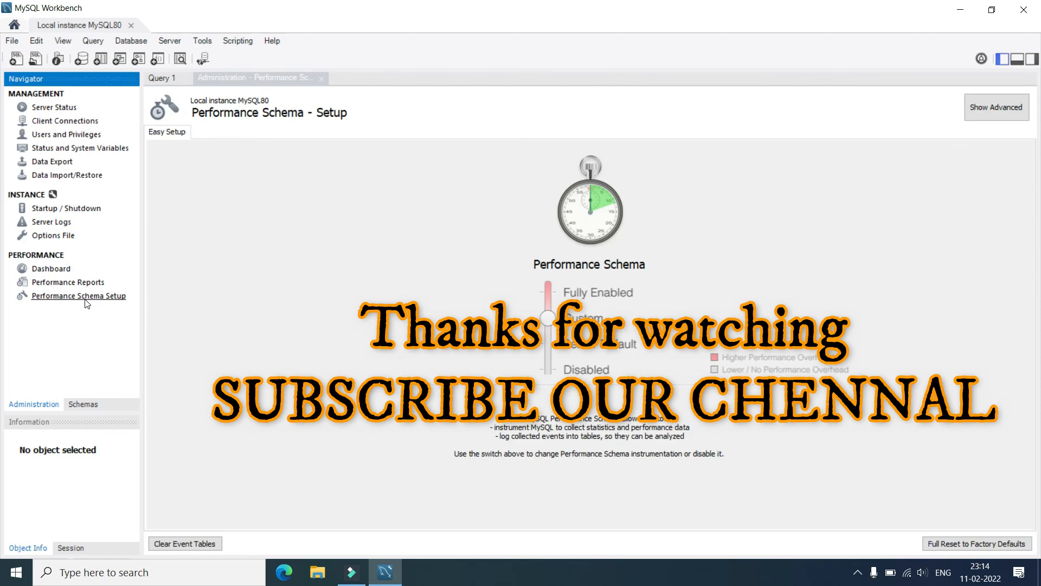
left_click(51, 269)
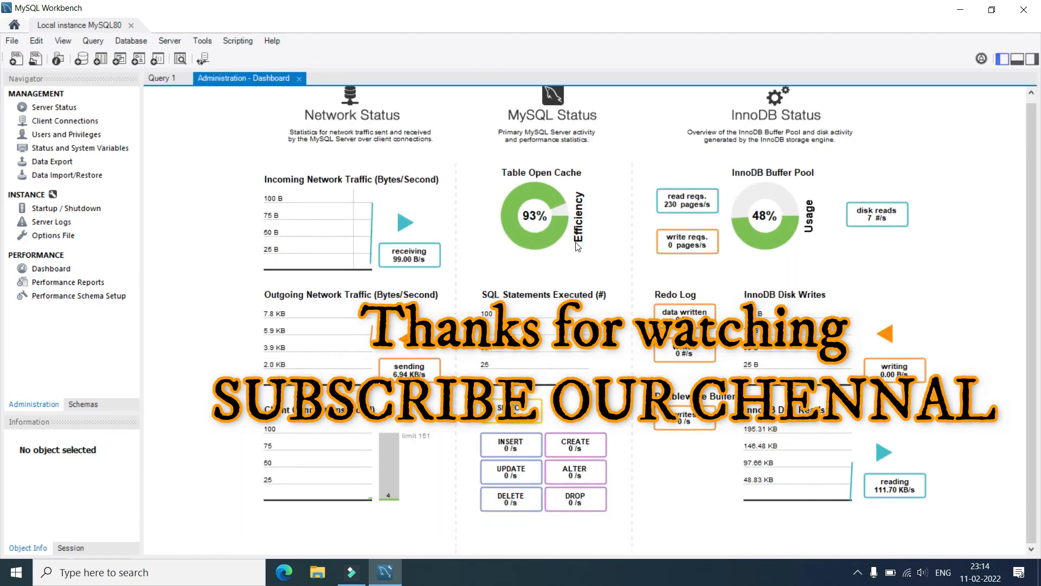